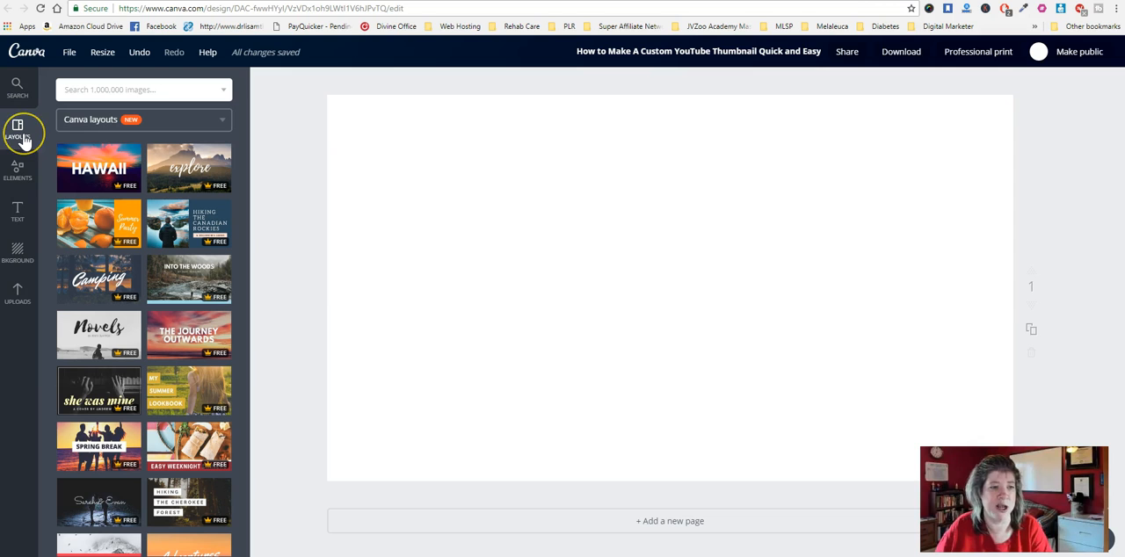
- Apply the "Top 20 Office Hacks" layout with the blue text panel to the blank page
{"action": "scroll", "coordinate": [103, 198], "scroll_direction": "down", "scroll_amount": 2}
{"action": "scroll", "coordinate": [102, 198], "scroll_direction": "down", "scroll_amount": 3}
{"action": "scroll", "coordinate": [108, 277], "scroll_direction": "down", "scroll_amount": 3}
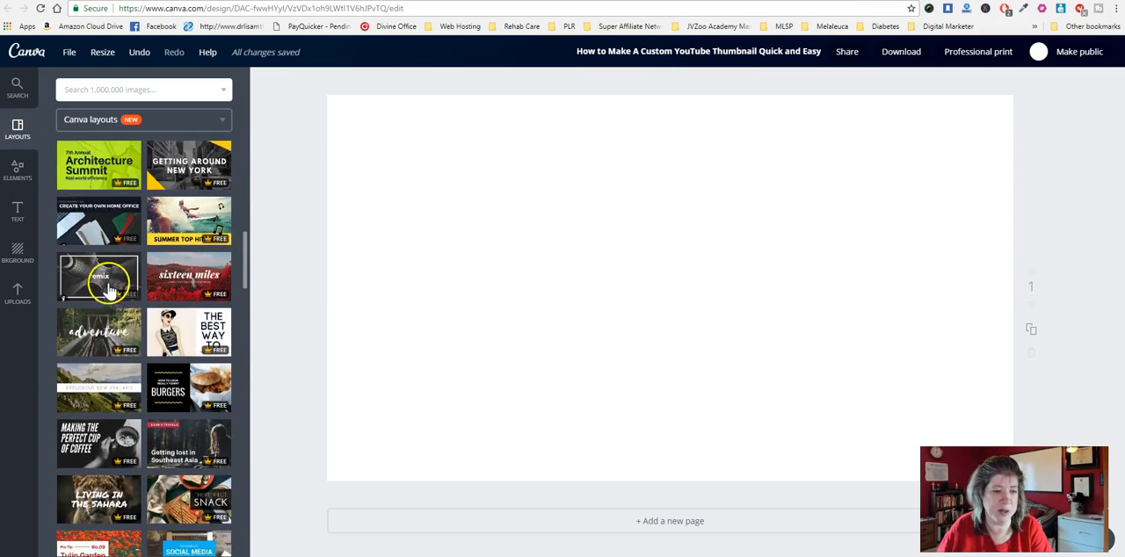
{"action": "scroll", "coordinate": [108, 282], "scroll_direction": "down", "scroll_amount": 2}
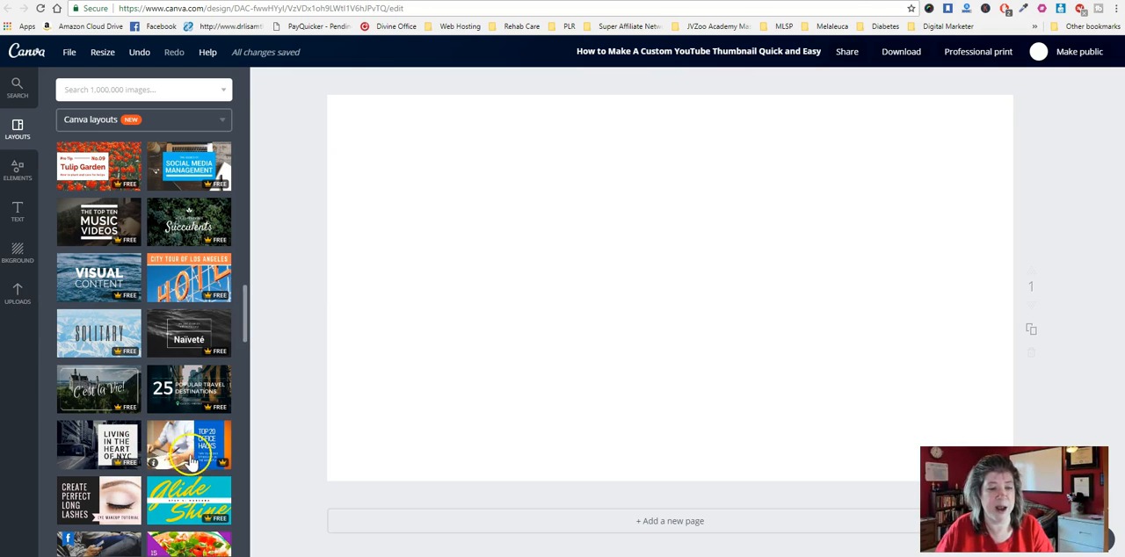
{"action": "left_click_drag", "start_coordinate": [163, 450], "coordinate": [660, 251]}
{"action": "left_click", "coordinate": [697, 52]}
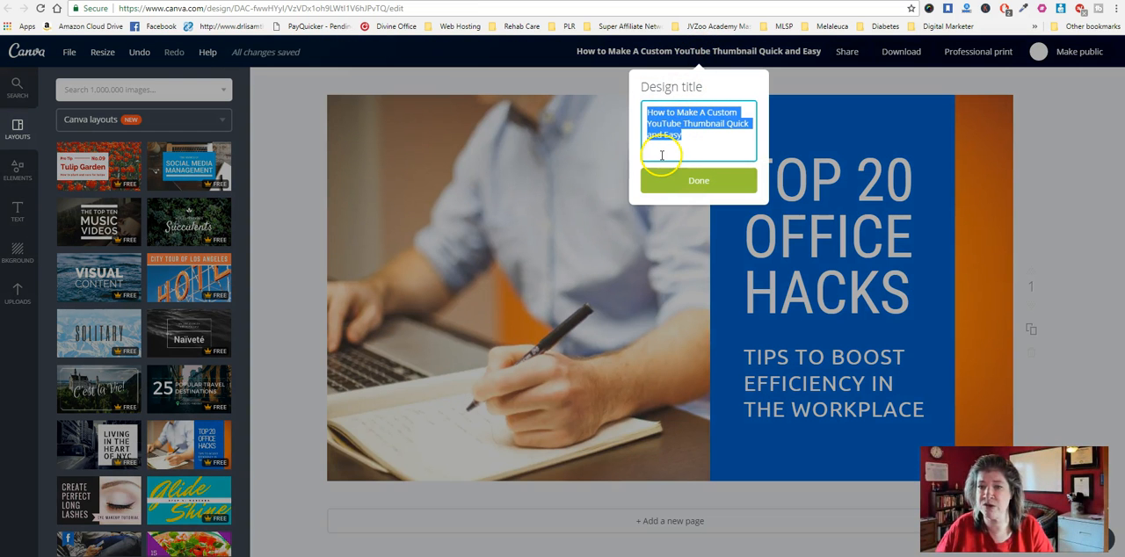
{"action": "left_click", "coordinate": [908, 132]}
- Replace the layout's background photo with the uploaded portrait of the smiling woman in the red office
{"action": "left_click", "coordinate": [485, 198]}
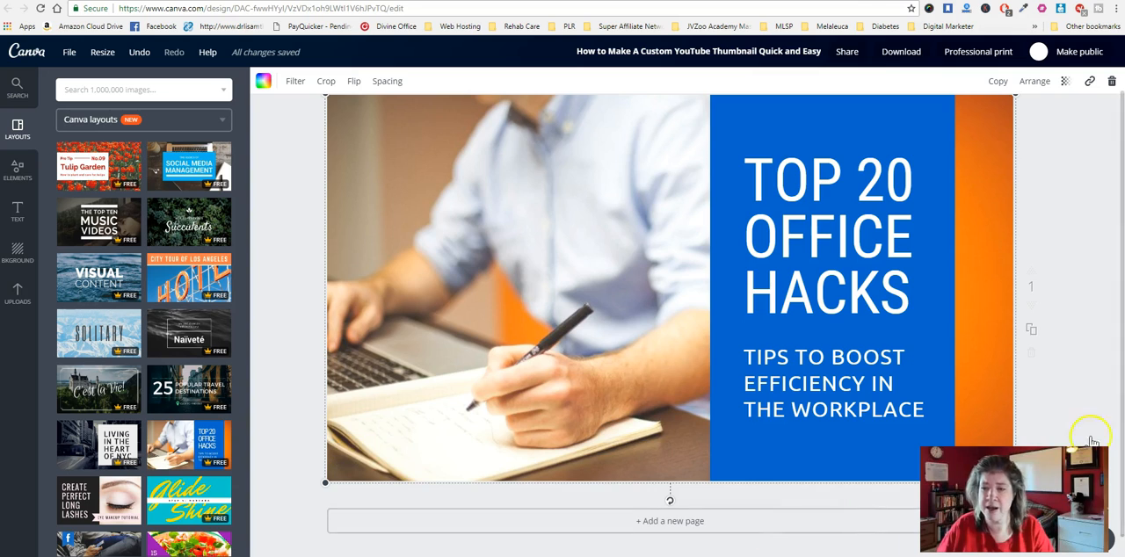
{"action": "left_click", "coordinate": [1112, 82]}
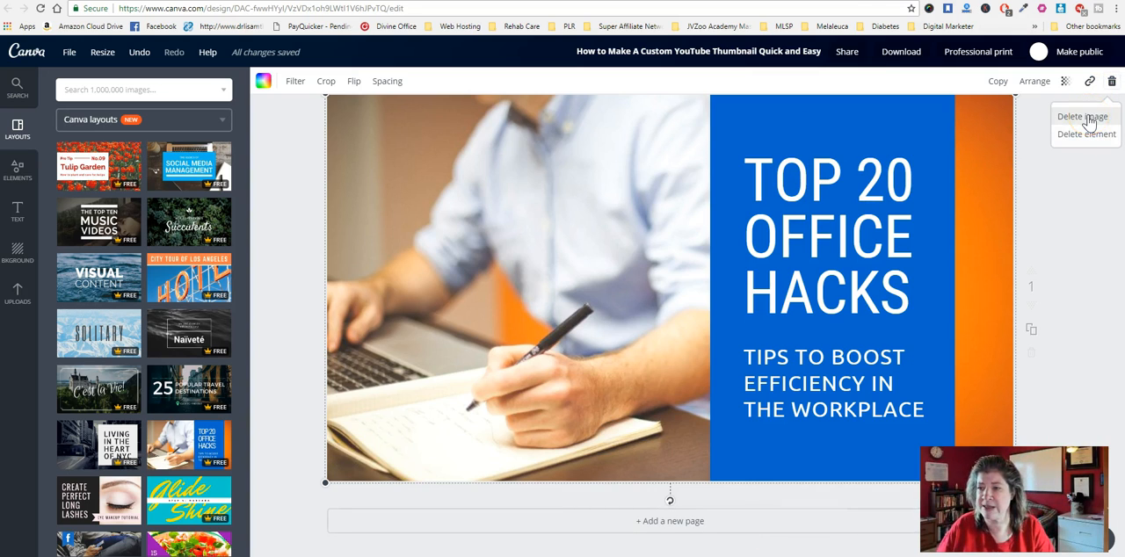
{"action": "left_click", "coordinate": [1089, 117]}
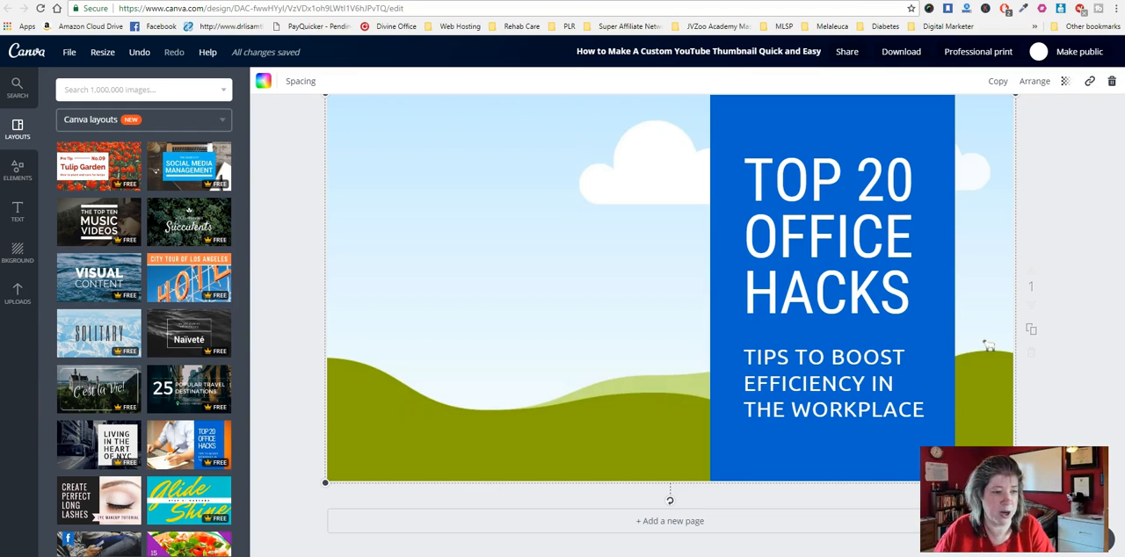
{"action": "left_click", "coordinate": [16, 307]}
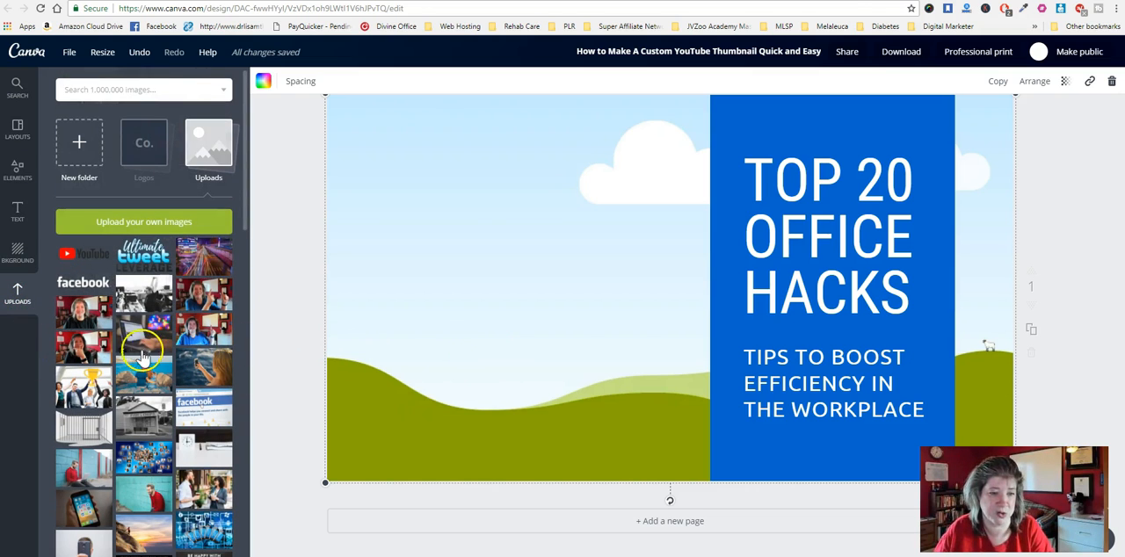
{"action": "left_click_drag", "start_coordinate": [90, 325], "coordinate": [534, 307]}
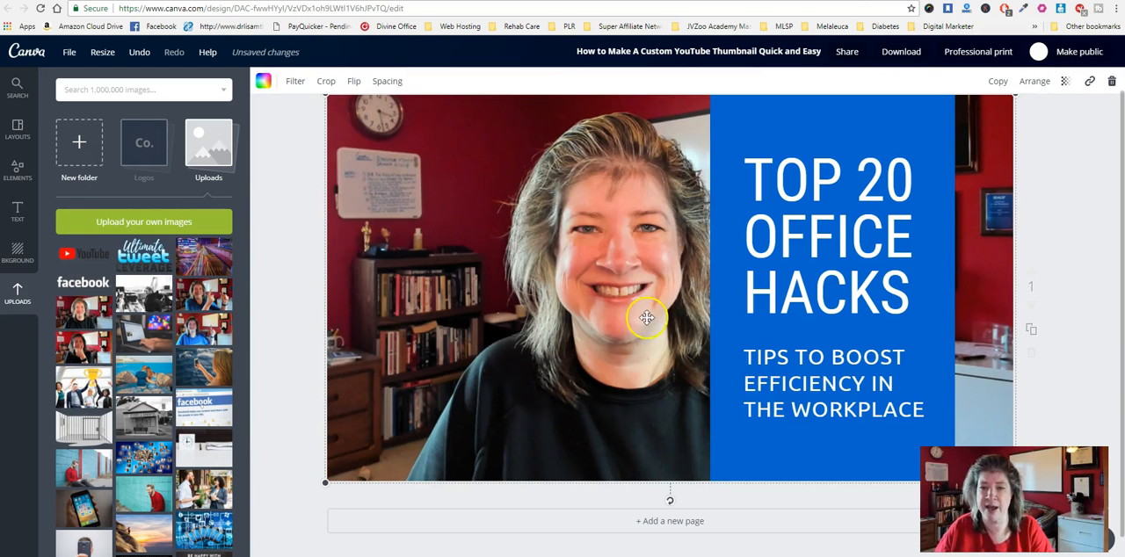
- Shift the blue panel slightly to the right, away from the face in the background photo
{"action": "left_click", "coordinate": [876, 115]}
{"action": "left_click_drag", "start_coordinate": [851, 132], "coordinate": [882, 129]}
{"action": "left_click", "coordinate": [819, 116]}
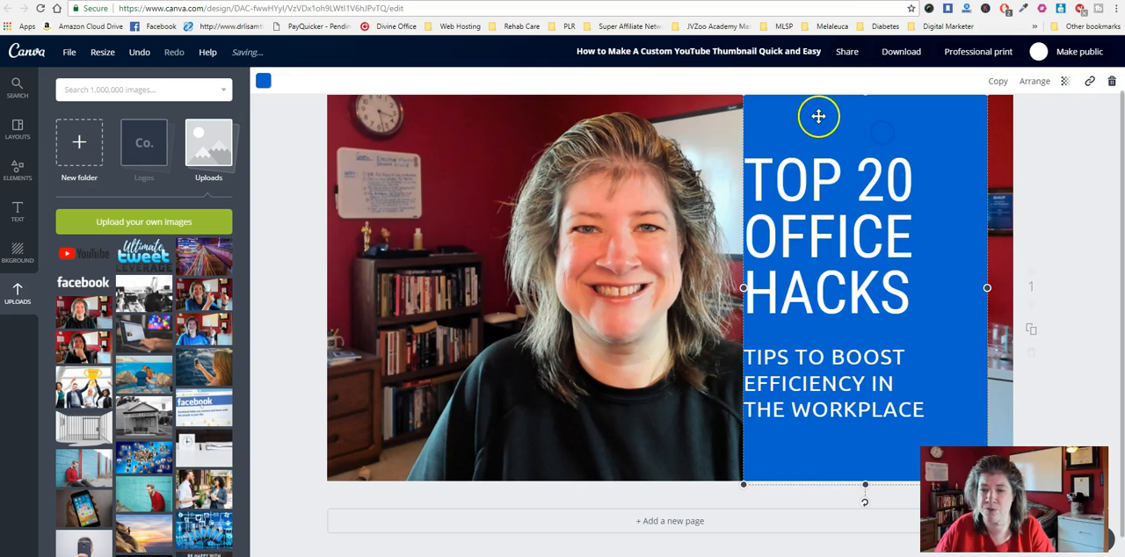
{"action": "left_click", "coordinate": [783, 178]}
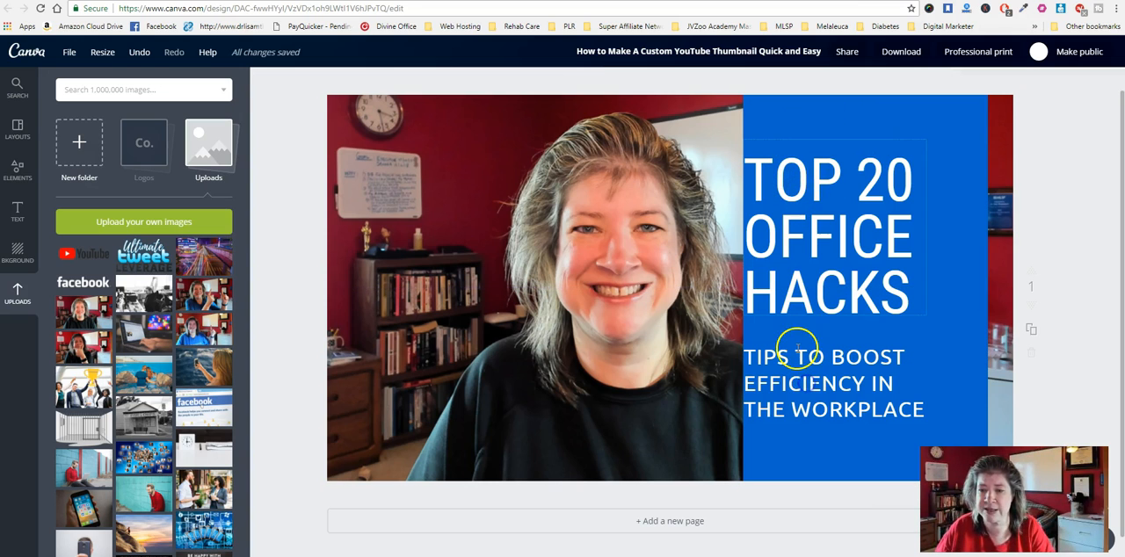
{"action": "left_click", "coordinate": [869, 135]}
{"action": "mouse_move", "coordinate": [849, 138]}
{"action": "left_mouse_down"}
{"action": "mouse_move", "coordinate": [886, 137]}
{"action": "mouse_move", "coordinate": [852, 126]}
{"action": "left_mouse_up"}
{"action": "left_click", "coordinate": [812, 182]}
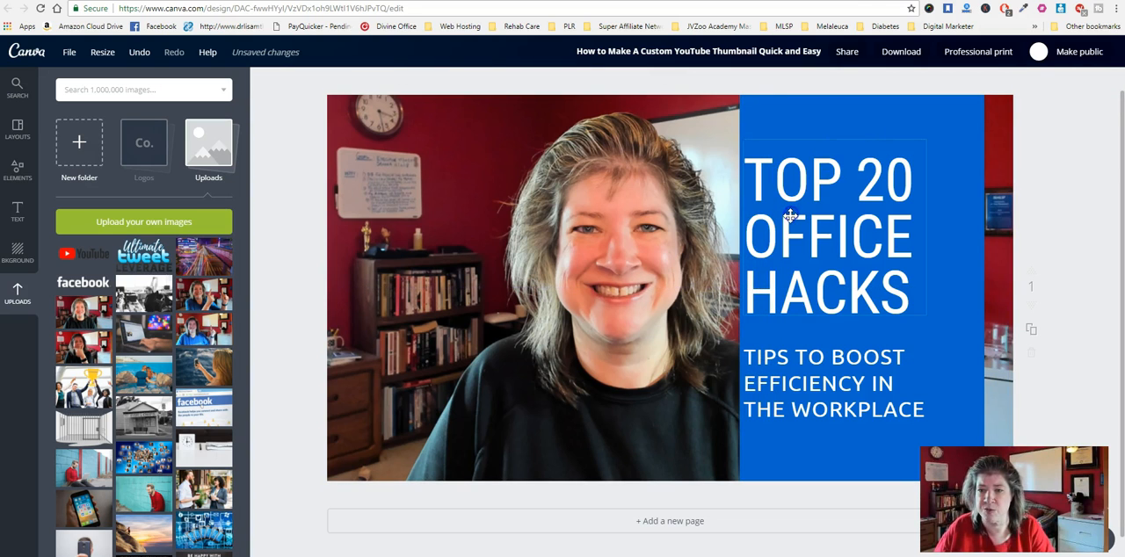
- Move the "Top 20 Office Hacks" heading and the tips subheading to the right within the blue panel
{"action": "mouse_move", "coordinate": [809, 132]}
{"action": "left_mouse_down"}
{"action": "mouse_move", "coordinate": [846, 138]}
{"action": "mouse_move", "coordinate": [844, 126]}
{"action": "mouse_move", "coordinate": [830, 131]}
{"action": "left_mouse_up"}
{"action": "left_click", "coordinate": [781, 343]}
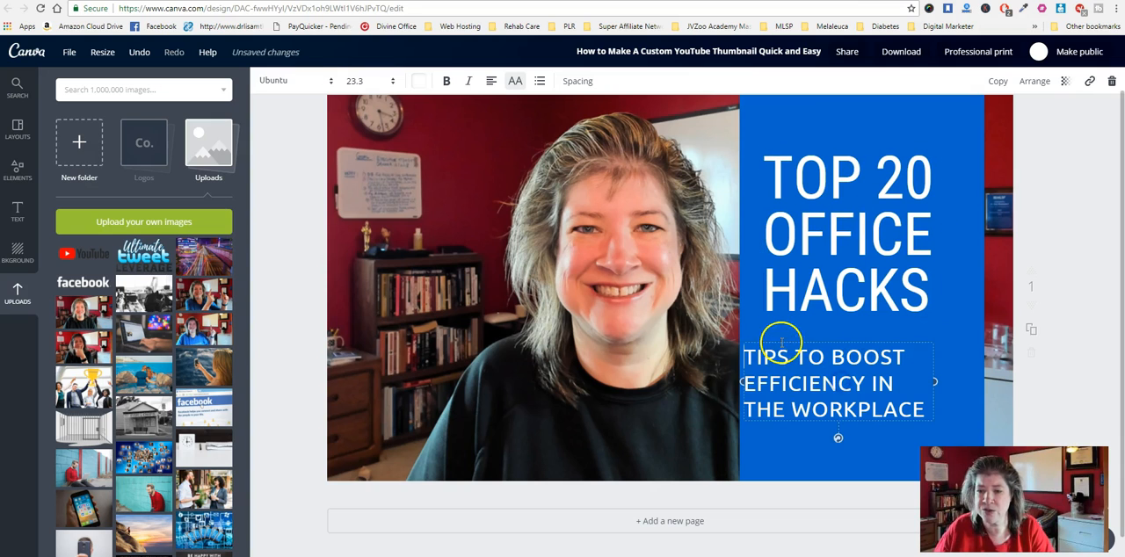
{"action": "left_click_drag", "start_coordinate": [784, 341], "coordinate": [819, 334]}
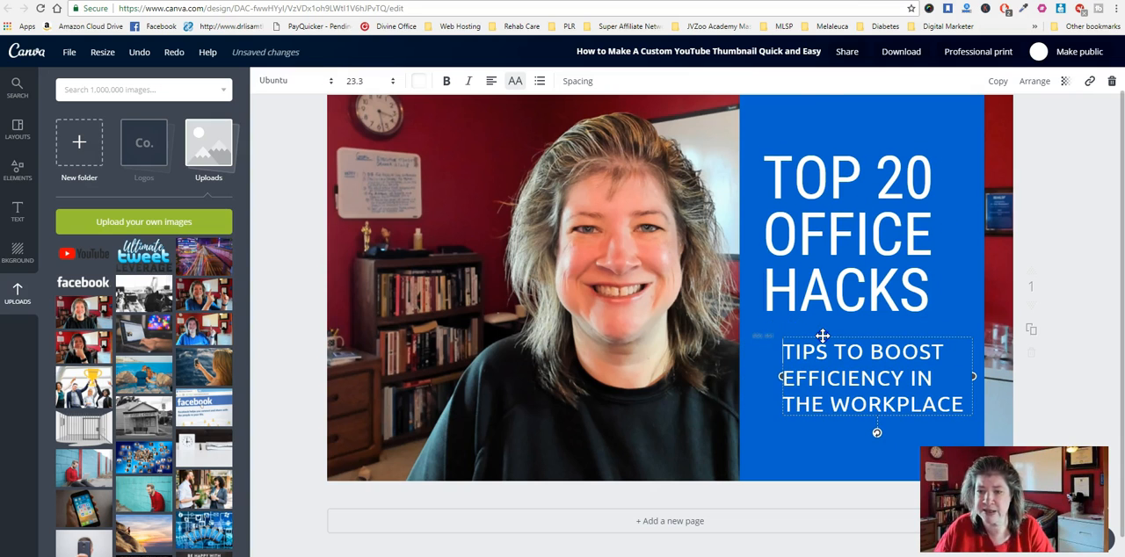
- Recolour the panel behind the text with the lighter blue document colour #2793e8
{"action": "left_click", "coordinate": [799, 110]}
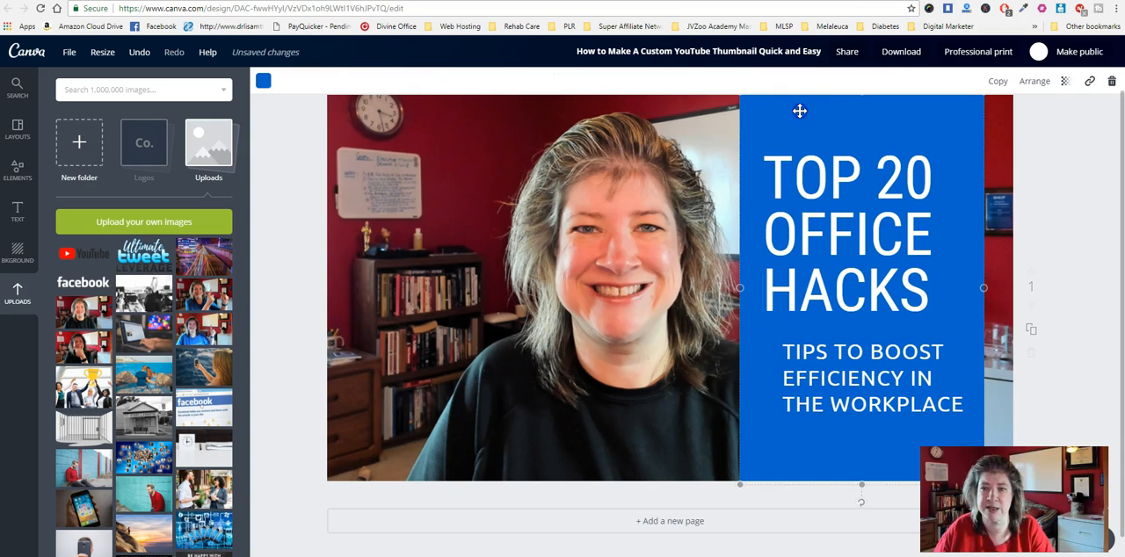
{"action": "left_click", "coordinate": [263, 83]}
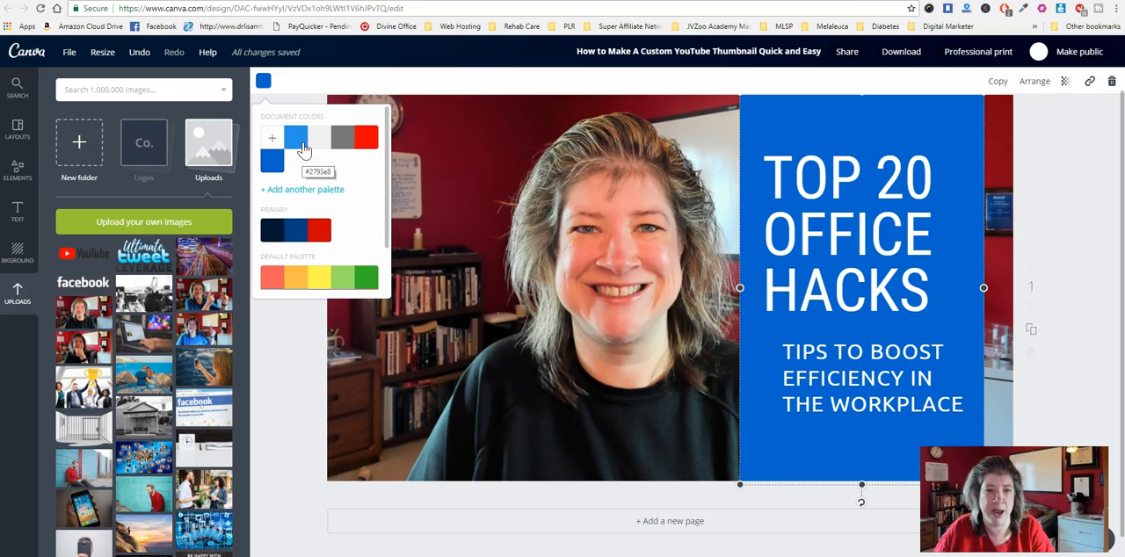
{"action": "left_click", "coordinate": [303, 143]}
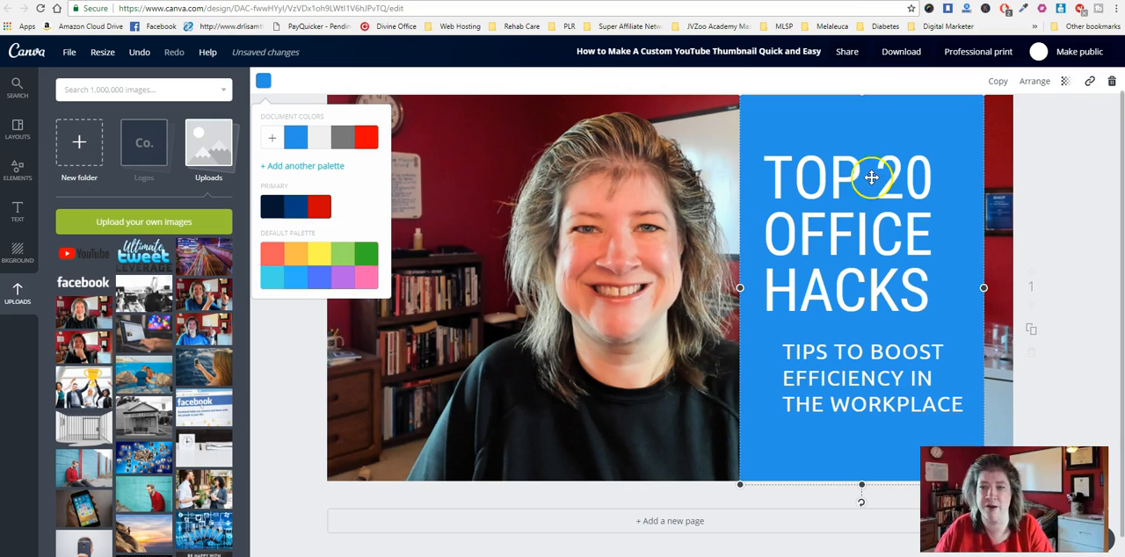
- Move the heading to the panel's upper edge and the subheading to its lower edge, leaving a gap between them
{"action": "left_click_drag", "start_coordinate": [863, 138], "coordinate": [877, 145]}
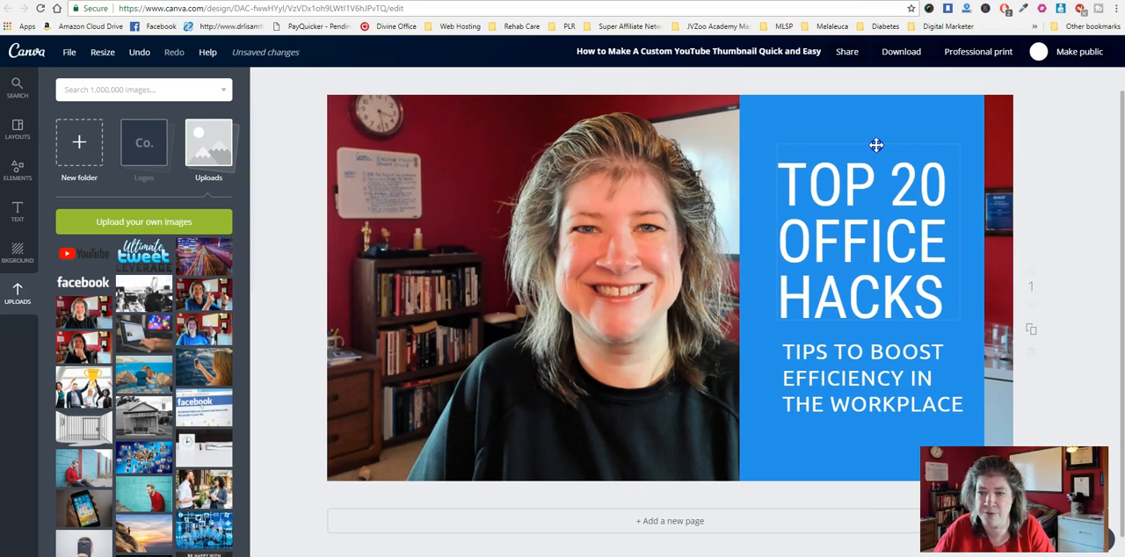
{"action": "left_click", "coordinate": [799, 128]}
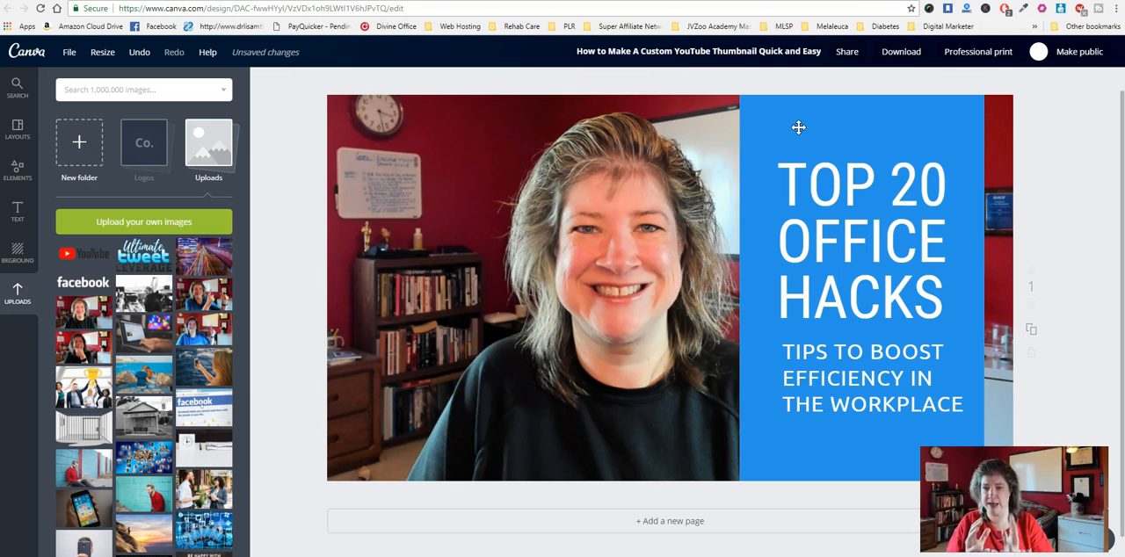
{"action": "left_click_drag", "start_coordinate": [854, 352], "coordinate": [834, 409]}
{"action": "left_click_drag", "start_coordinate": [847, 235], "coordinate": [849, 190]}
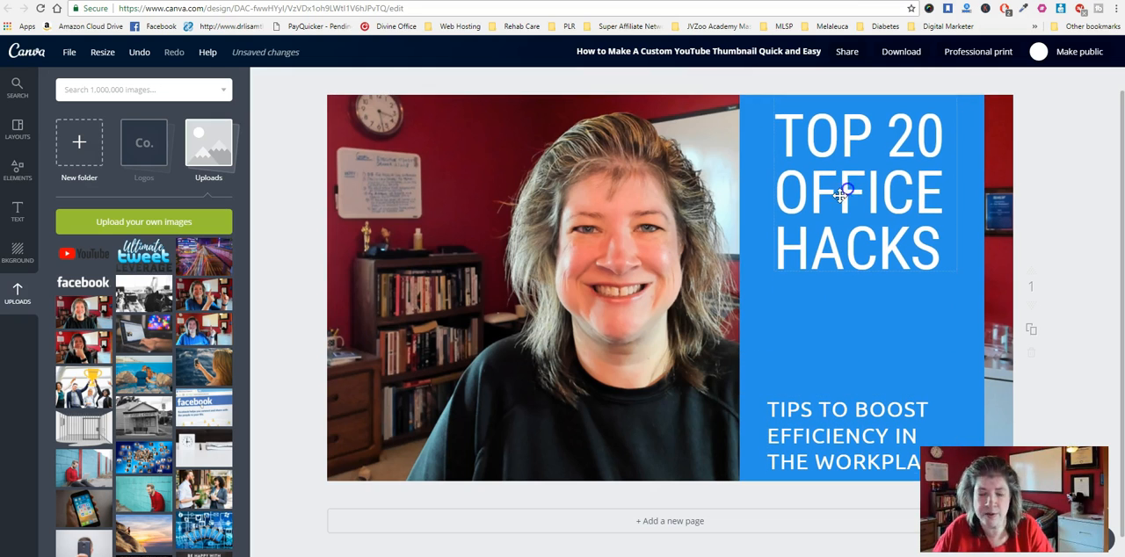
- Add the uploaded YouTube logo, shrink it to fit the blue panel and place it between the heading and subheading
{"action": "left_click_drag", "start_coordinate": [85, 255], "coordinate": [832, 298]}
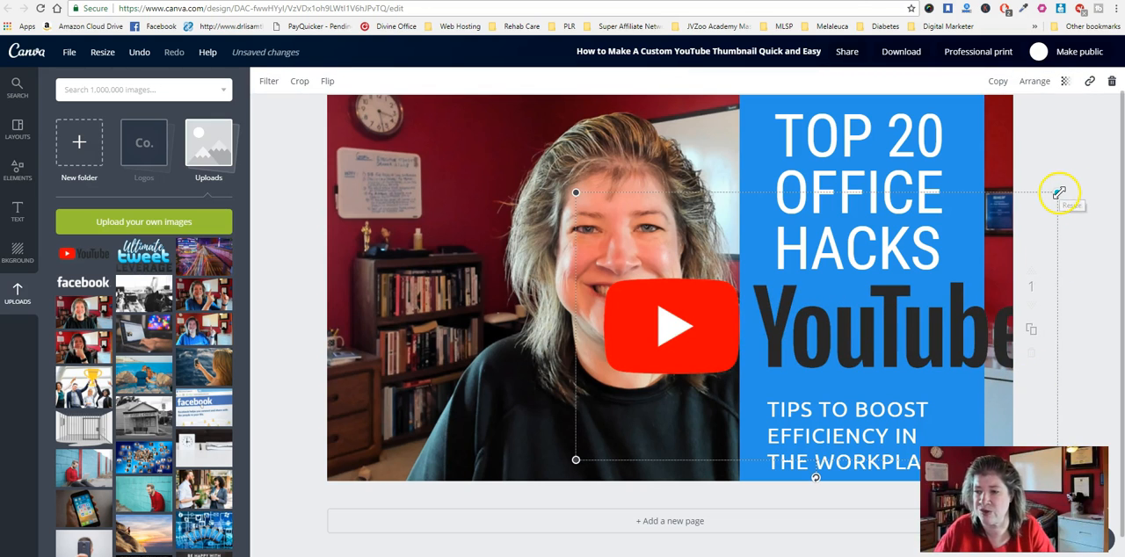
{"action": "left_click_drag", "start_coordinate": [1060, 192], "coordinate": [806, 332]}
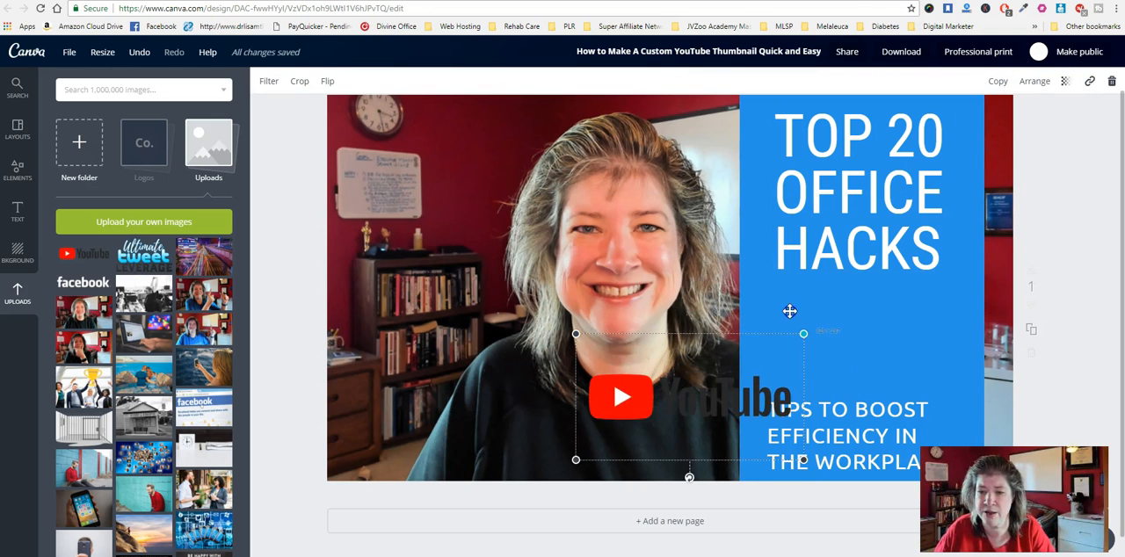
{"action": "left_click_drag", "start_coordinate": [661, 397], "coordinate": [804, 339]}
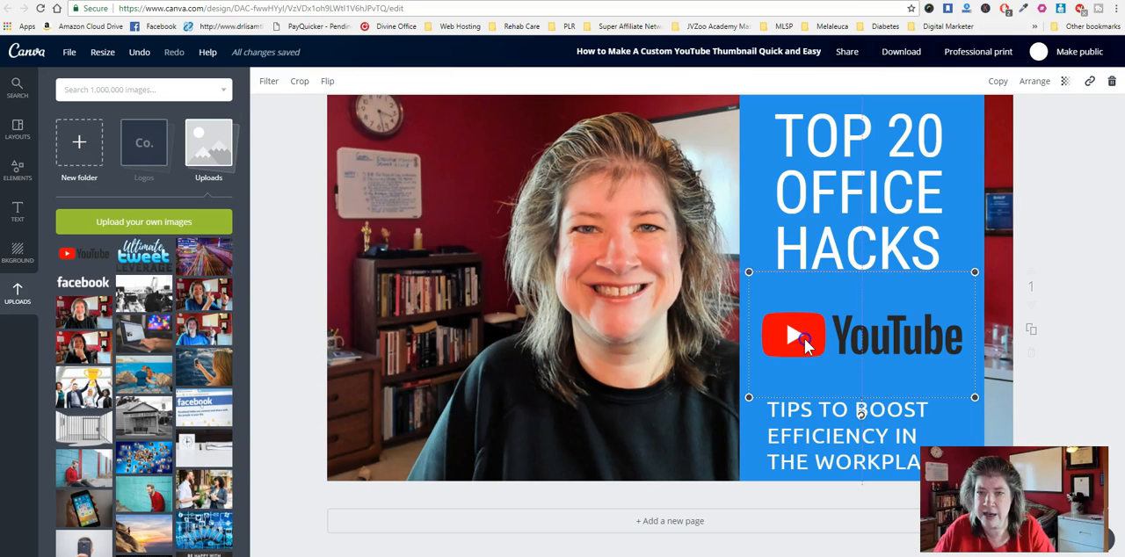
- Replace the heading text with "HOW TO MAKE A CUSTOM"
{"action": "left_click", "coordinate": [790, 124]}
{"action": "left_click_drag", "start_coordinate": [789, 124], "coordinate": [928, 252]}
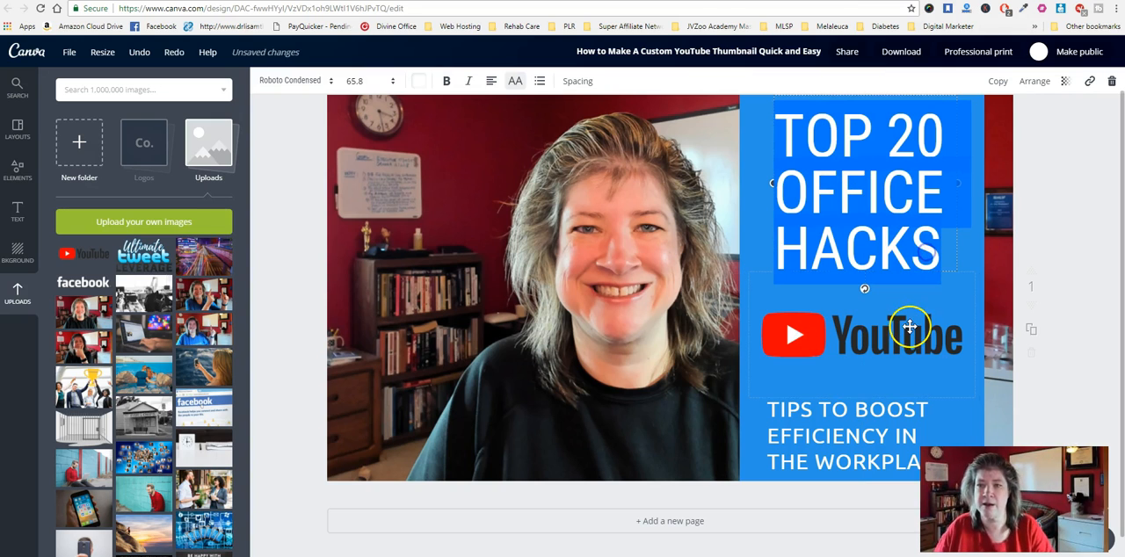
{"action": "type", "text": "HOW TO MAKE"}
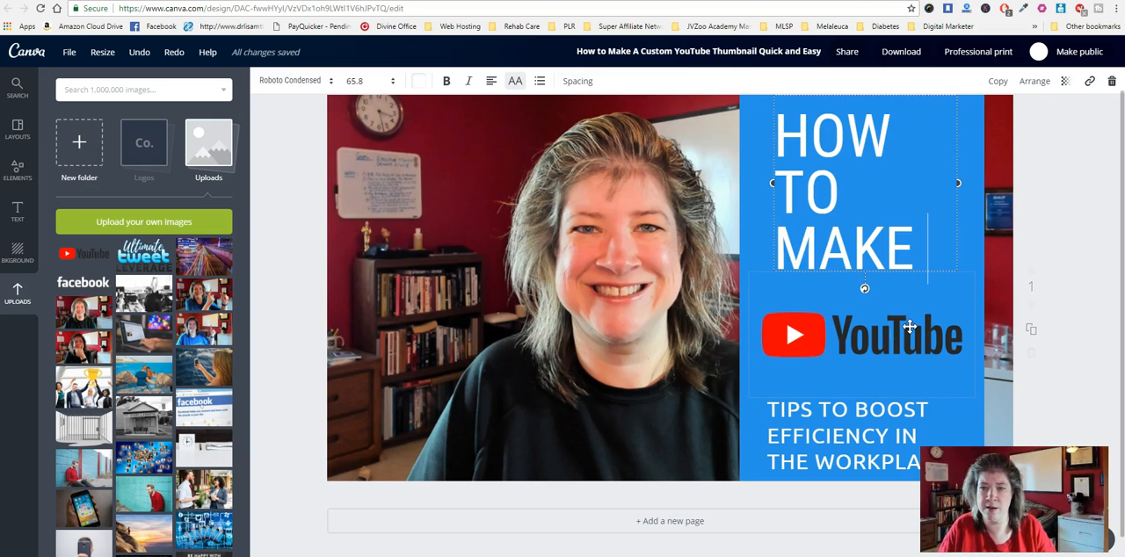
{"action": "type", "text": " A CUSTOM"}
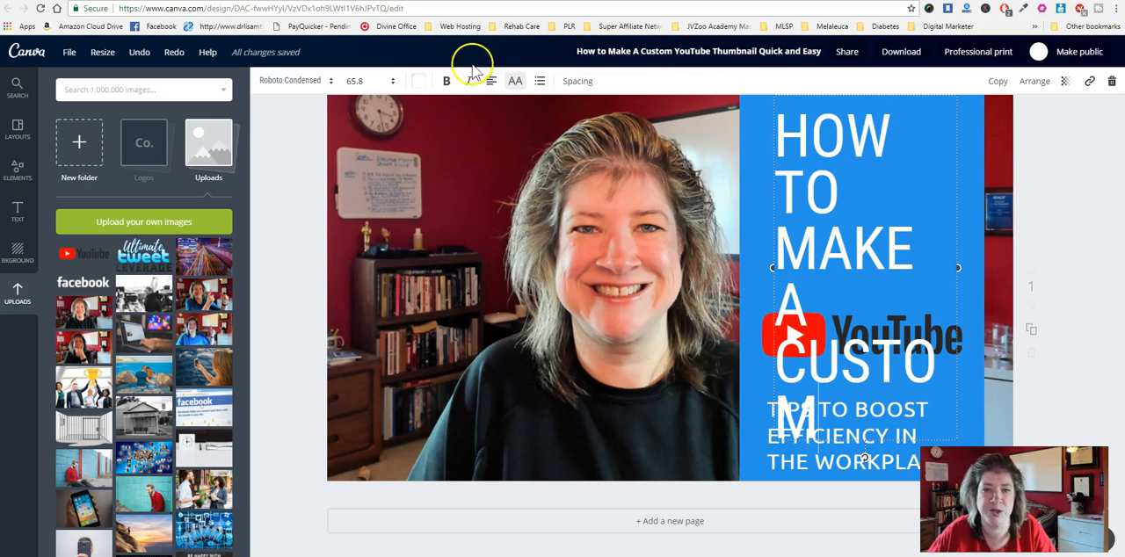
- Set the heading's font size to 48 and centre-align its text
{"action": "left_click", "coordinate": [387, 80]}
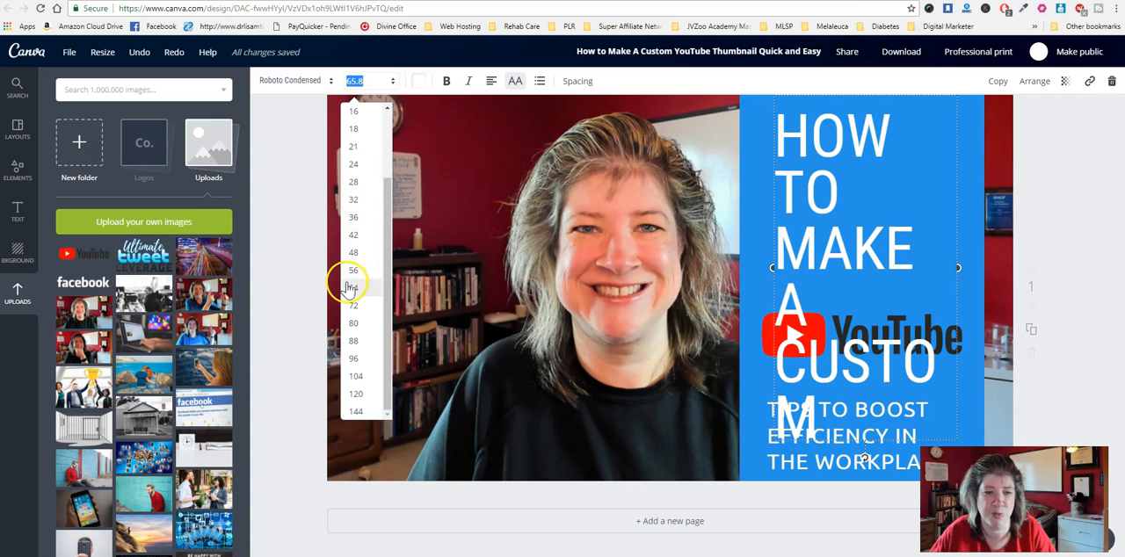
{"action": "left_click", "coordinate": [351, 288]}
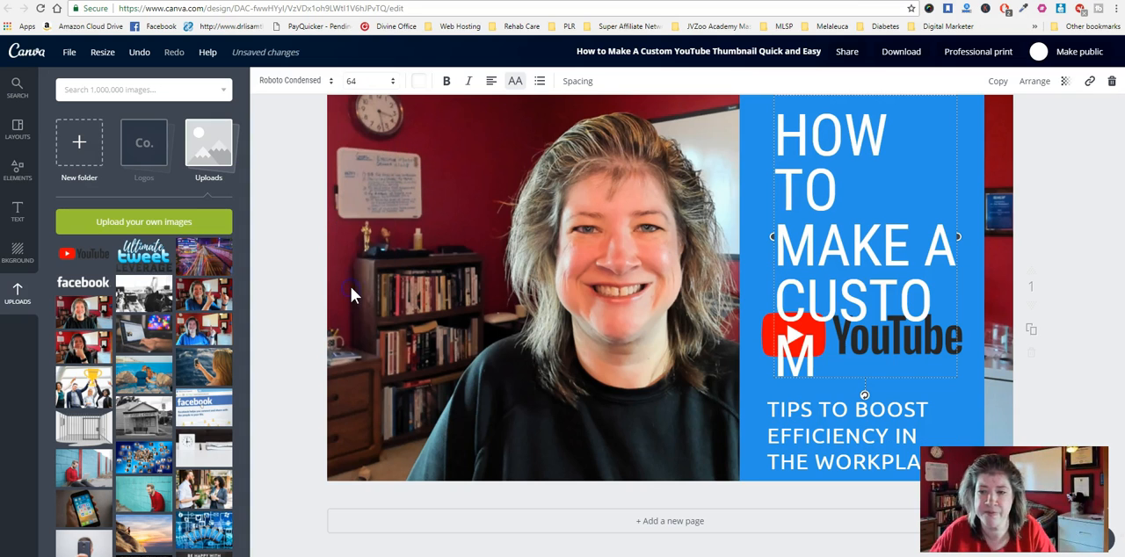
{"action": "left_click", "coordinate": [355, 84]}
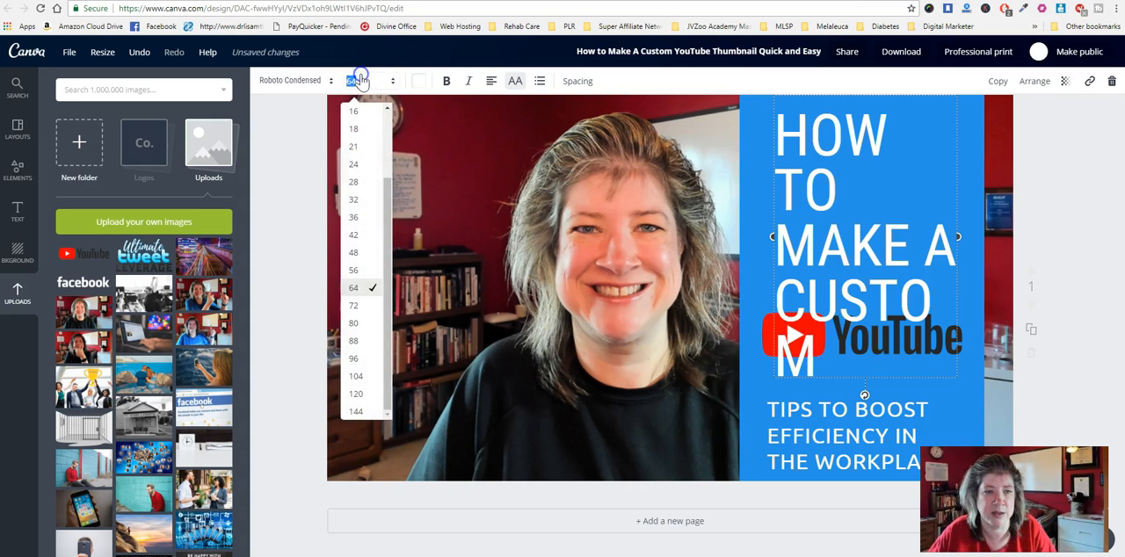
{"action": "left_click", "coordinate": [355, 258]}
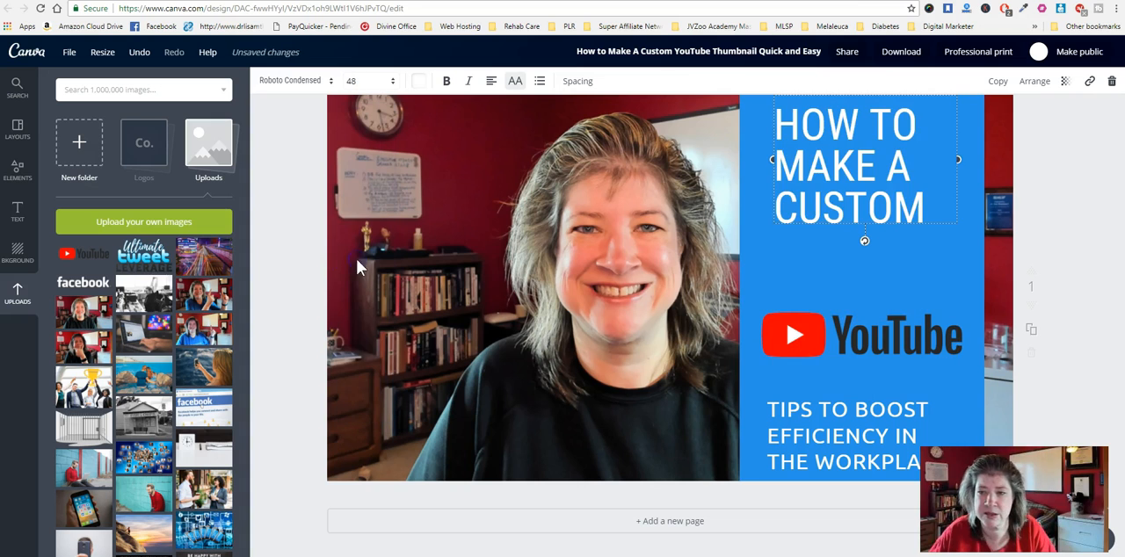
{"action": "left_click", "coordinate": [491, 83]}
{"action": "left_click", "coordinate": [516, 115]}
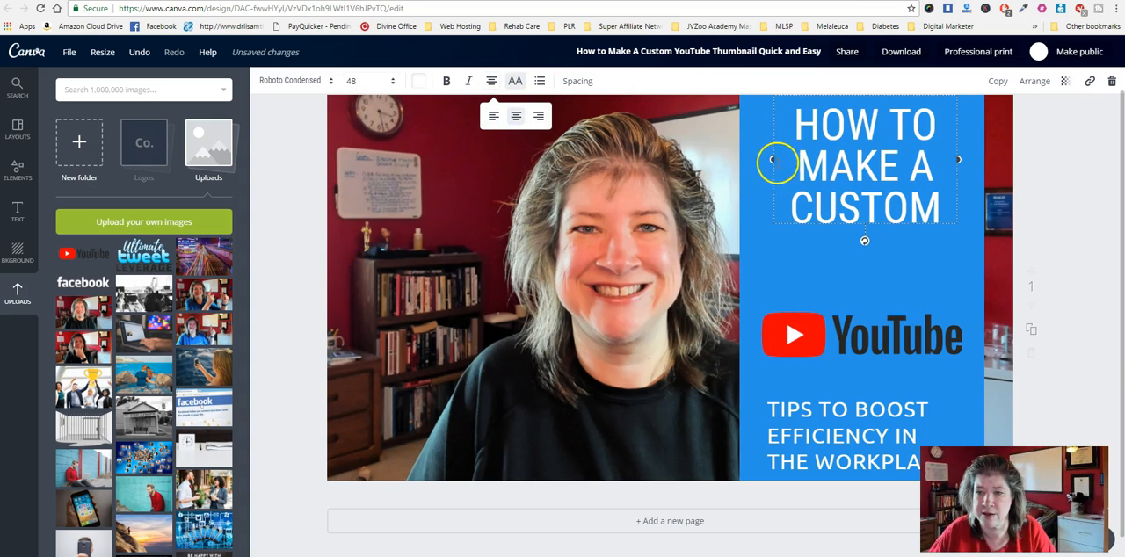
- Widen the heading's text box on both sides and move it down closer to the YouTube logo
{"action": "left_click_drag", "start_coordinate": [773, 160], "coordinate": [755, 161]}
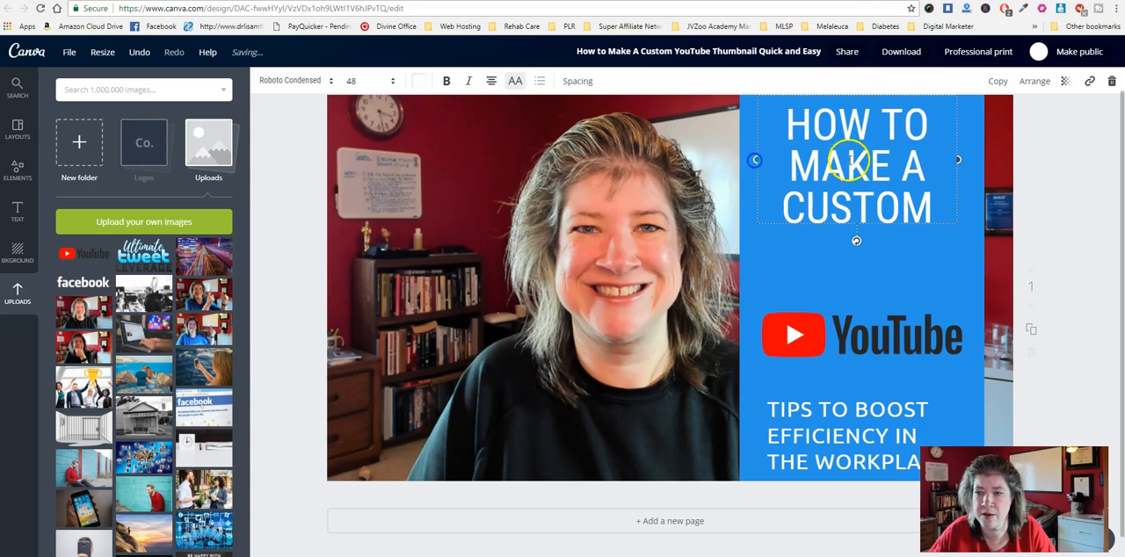
{"action": "left_click_drag", "start_coordinate": [969, 156], "coordinate": [981, 159]}
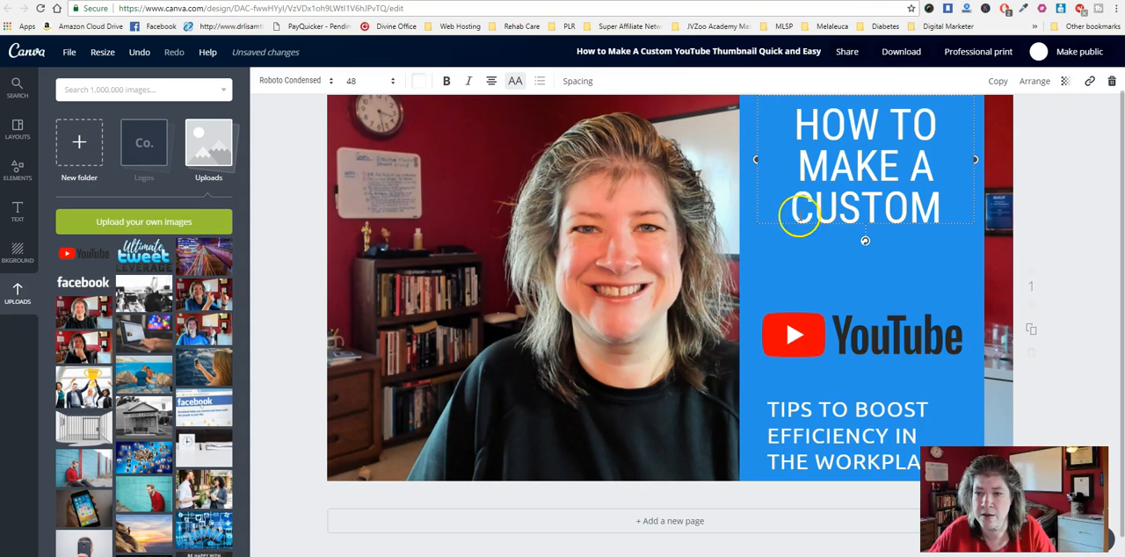
{"action": "left_click_drag", "start_coordinate": [771, 227], "coordinate": [769, 264]}
- Try to apply the uploaded font Trade Gothic LT Std Bold Condensed No. 20 to the heading
{"action": "left_click", "coordinate": [268, 80]}
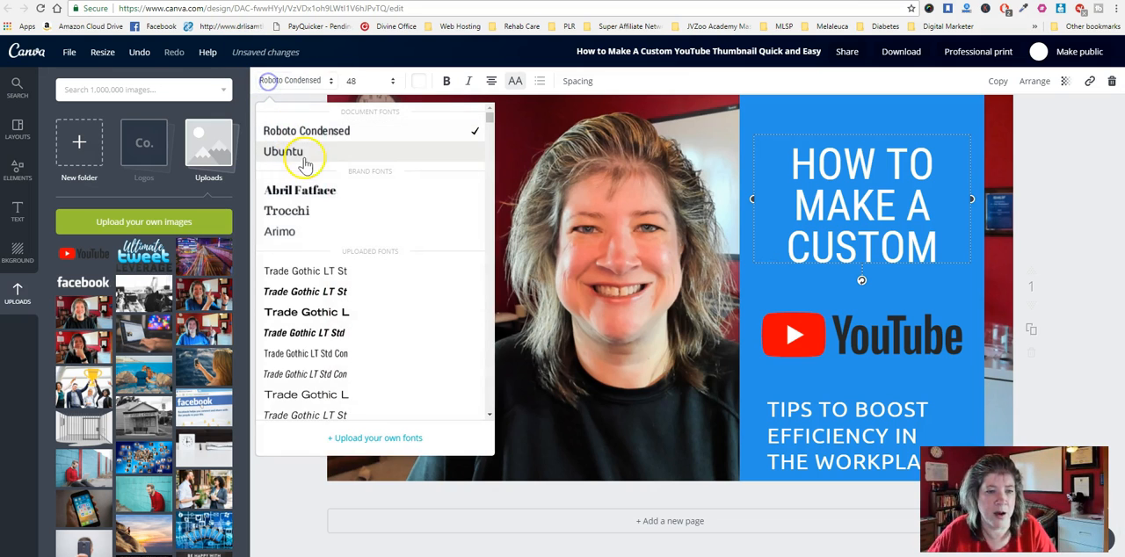
{"action": "scroll", "coordinate": [334, 211], "scroll_direction": "down", "scroll_amount": 3}
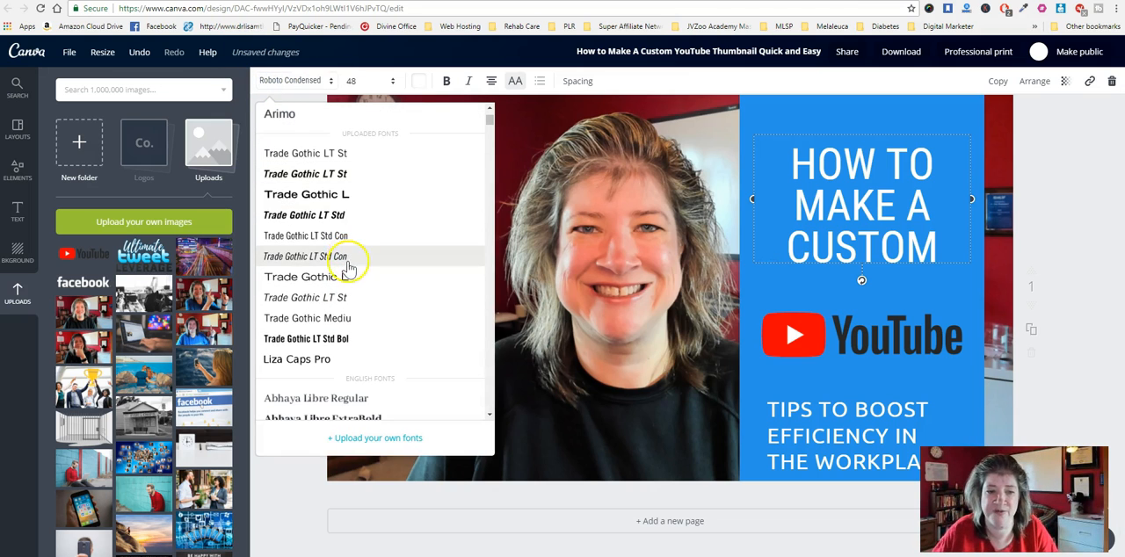
{"action": "left_click", "coordinate": [338, 345]}
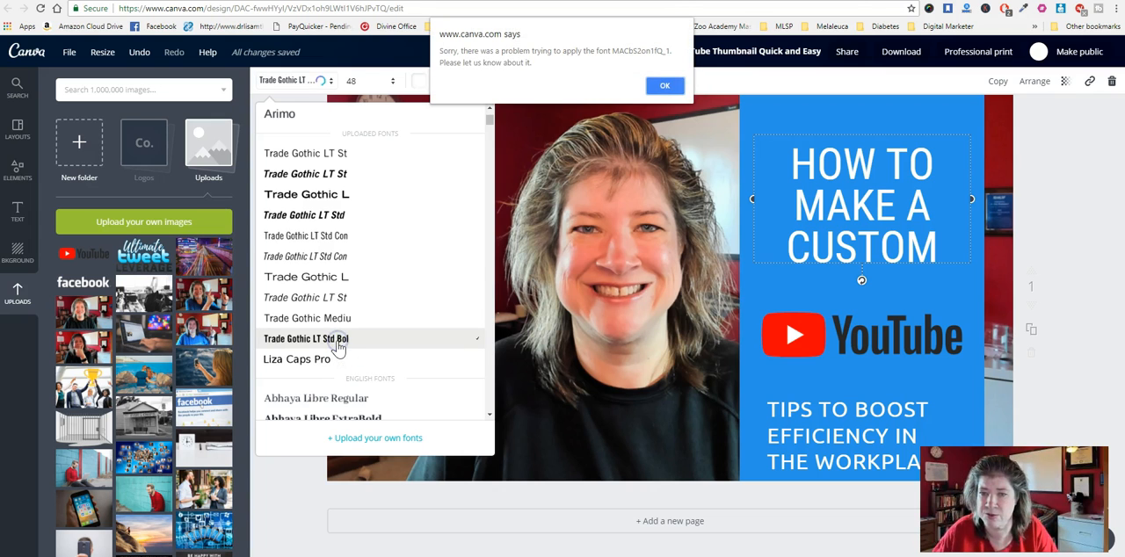
- Dismiss the font error and apply the Montserrat font to the heading "HOW TO MAKE A CUSTOM"
{"action": "left_click", "coordinate": [665, 87]}
{"action": "left_click", "coordinate": [299, 80]}
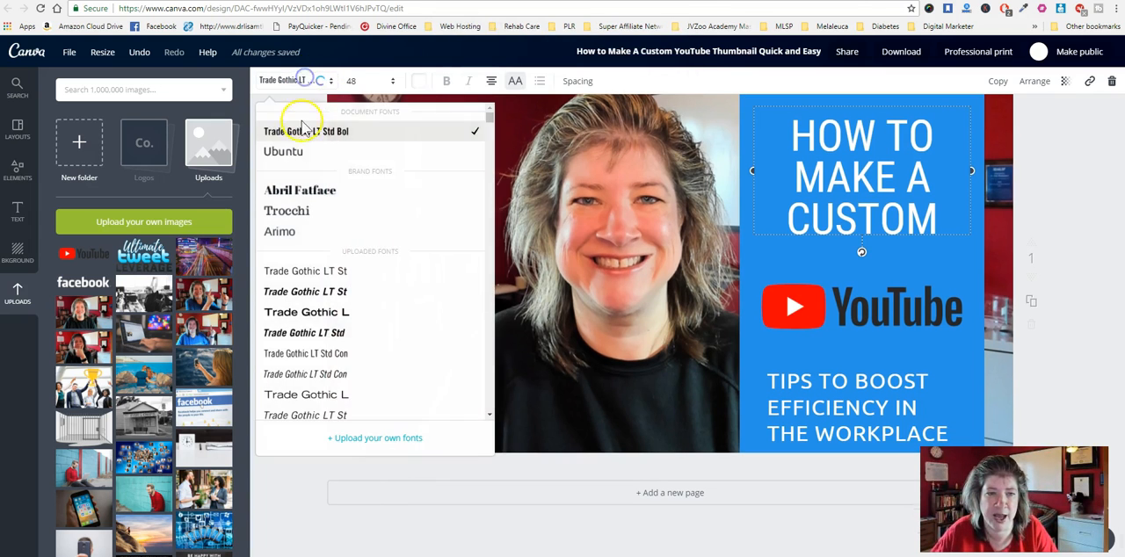
{"action": "scroll", "coordinate": [352, 255], "scroll_direction": "down", "scroll_amount": 7}
{"action": "scroll", "coordinate": [350, 266], "scroll_direction": "down", "scroll_amount": 10}
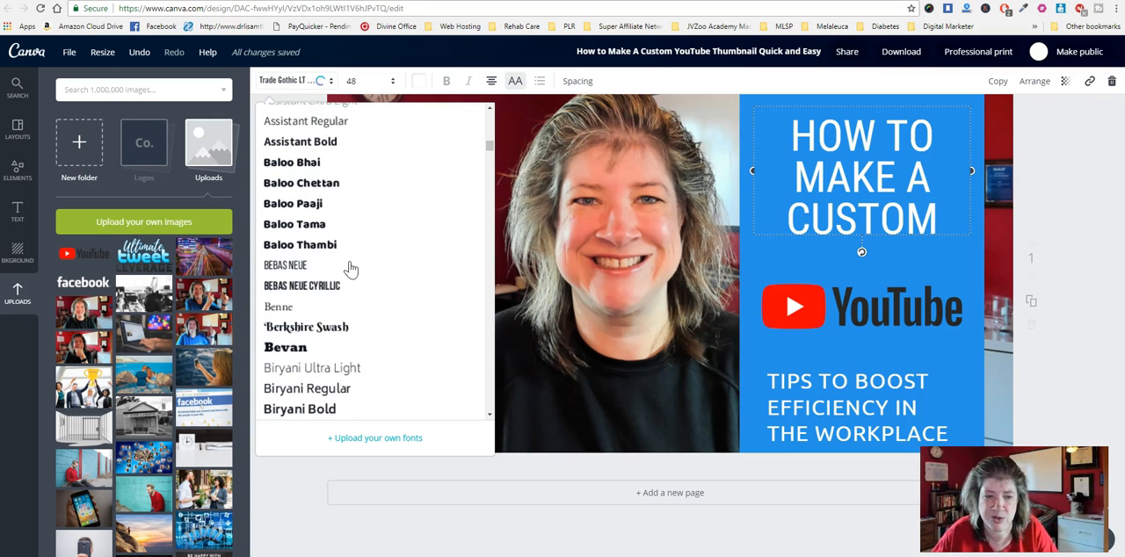
{"action": "scroll", "coordinate": [350, 268], "scroll_direction": "down", "scroll_amount": 8}
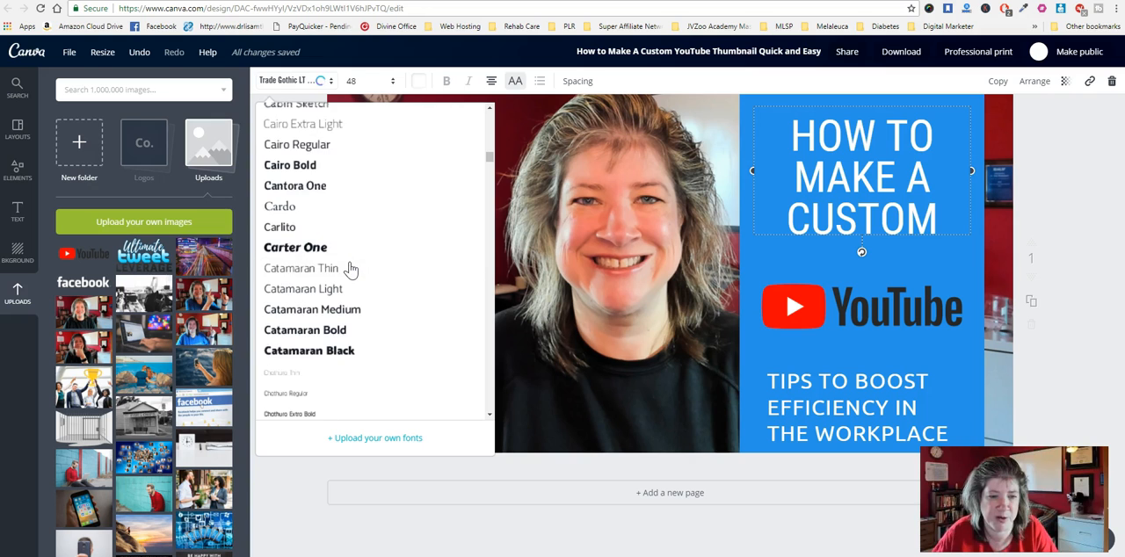
{"action": "scroll", "coordinate": [349, 268], "scroll_direction": "down", "scroll_amount": 7}
{"action": "scroll", "coordinate": [350, 268], "scroll_direction": "down", "scroll_amount": 8}
{"action": "scroll", "coordinate": [349, 277], "scroll_direction": "down", "scroll_amount": 15}
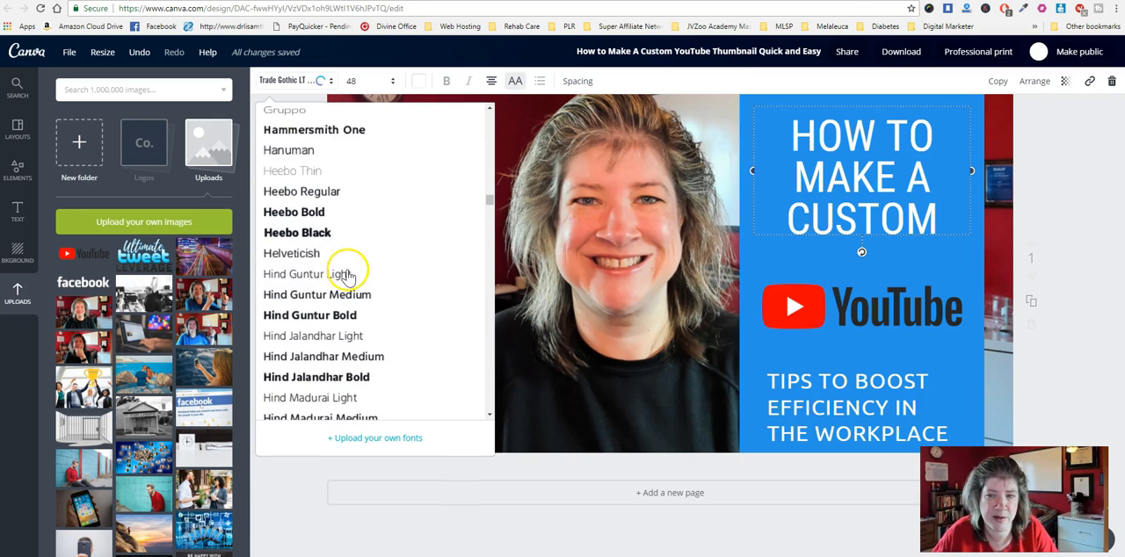
{"action": "scroll", "coordinate": [348, 277], "scroll_direction": "down", "scroll_amount": 10}
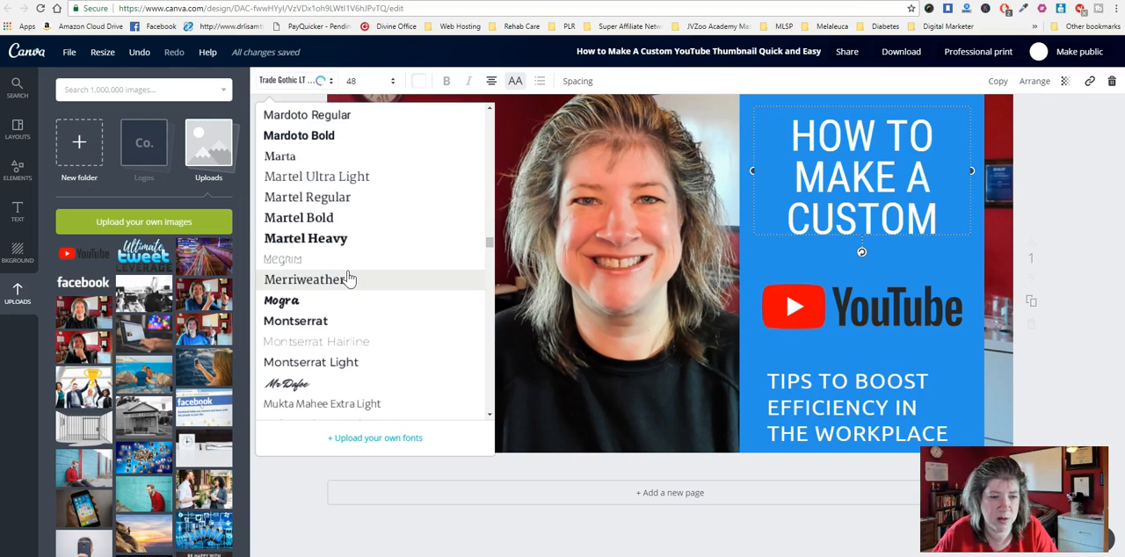
{"action": "scroll", "coordinate": [348, 279], "scroll_direction": "down", "scroll_amount": 3}
{"action": "left_click", "coordinate": [323, 211]}
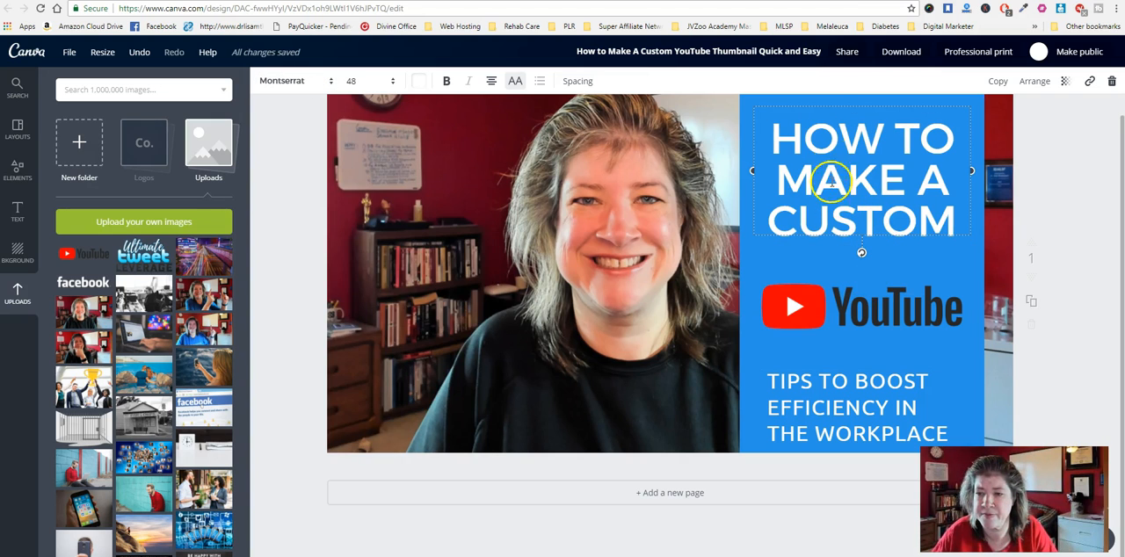
- Move the heading, the YouTube logo and the "TIPS TO BOOST EFFICIENCY IN THE WORKPLACE" text up the blue panel, closer together
{"action": "left_click_drag", "start_coordinate": [831, 102], "coordinate": [830, 121]}
{"action": "left_click_drag", "start_coordinate": [829, 308], "coordinate": [822, 295]}
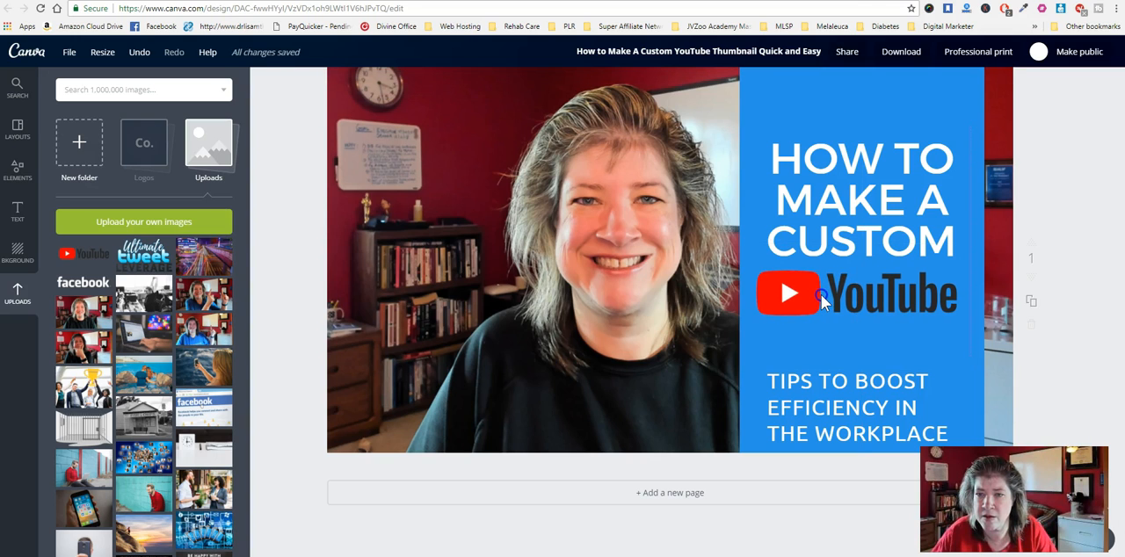
{"action": "left_click_drag", "start_coordinate": [859, 206], "coordinate": [862, 179]}
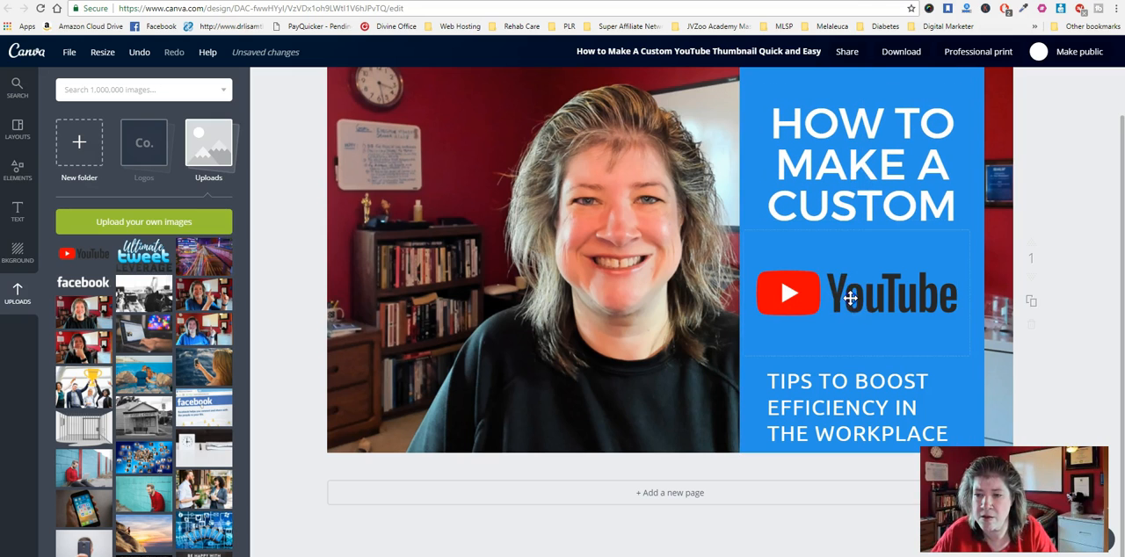
{"action": "left_click_drag", "start_coordinate": [852, 297], "coordinate": [854, 271]}
{"action": "mouse_move", "coordinate": [842, 383]}
{"action": "left_mouse_down"}
{"action": "mouse_move", "coordinate": [835, 341]}
{"action": "mouse_move", "coordinate": [833, 364]}
{"action": "left_mouse_up"}
- Centre-align the text block below the YouTube logo
{"action": "left_click", "coordinate": [777, 322]}
{"action": "double_click", "coordinate": [783, 329]}
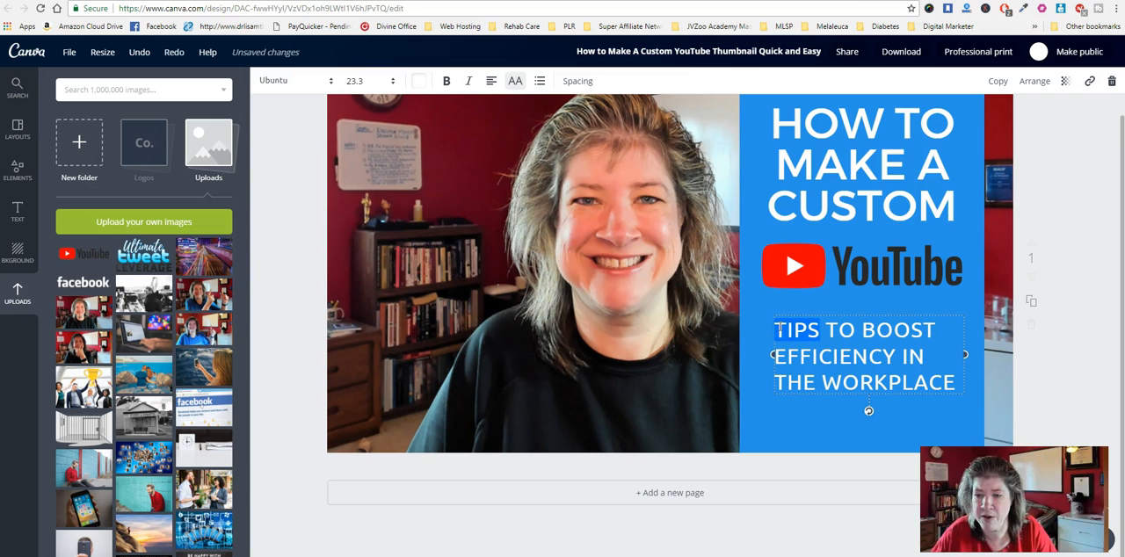
{"action": "left_click_drag", "start_coordinate": [779, 327], "coordinate": [932, 384]}
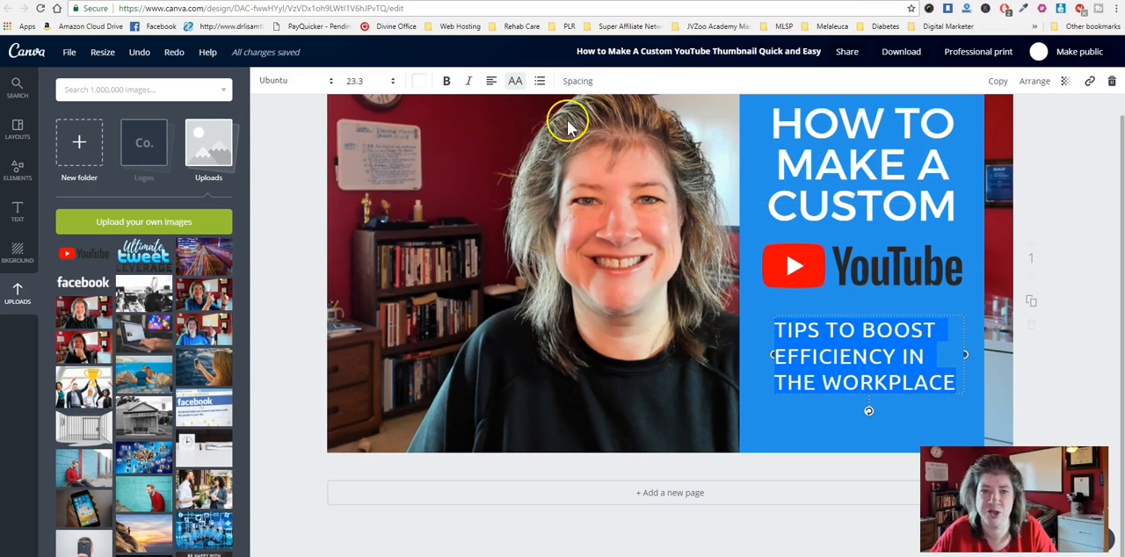
{"action": "left_click", "coordinate": [491, 81]}
{"action": "left_click", "coordinate": [516, 116]}
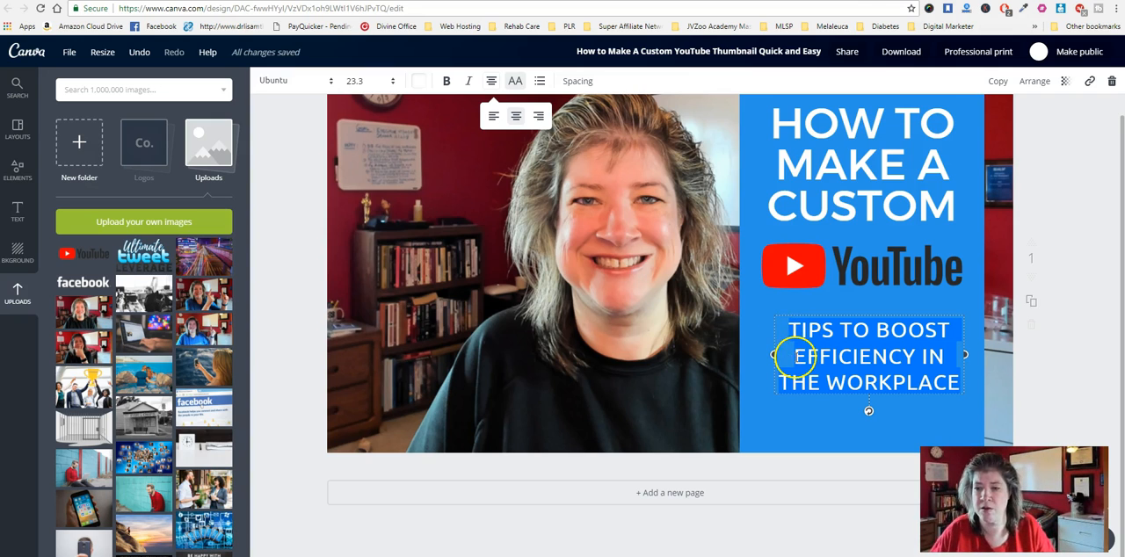
- Replace the text below the YouTube logo with "QUICK AND EASY"
{"action": "left_click_drag", "start_coordinate": [796, 331], "coordinate": [952, 385]}
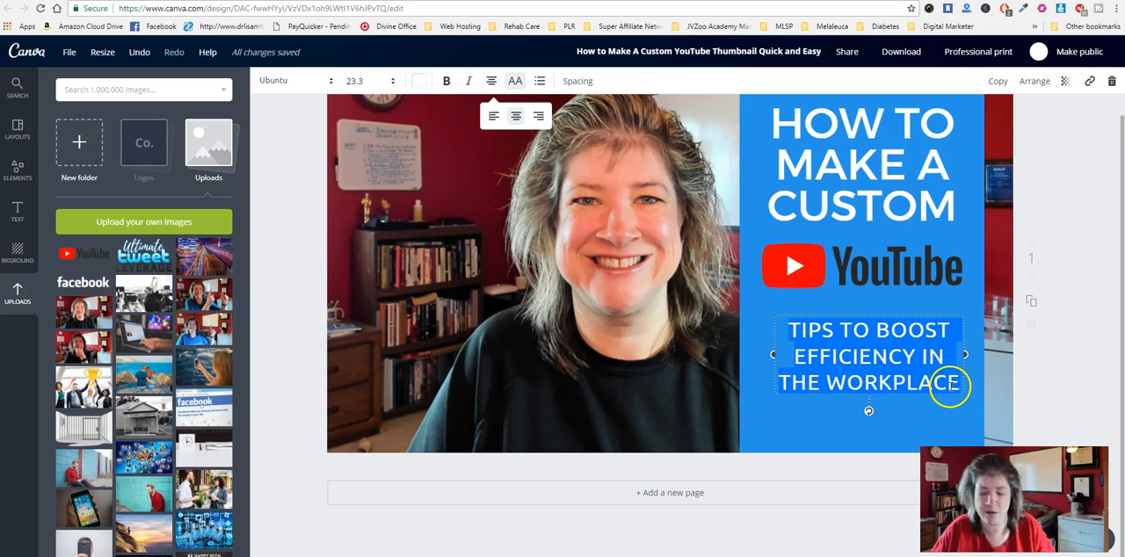
{"action": "type", "text": "QUICK AND EASY"}
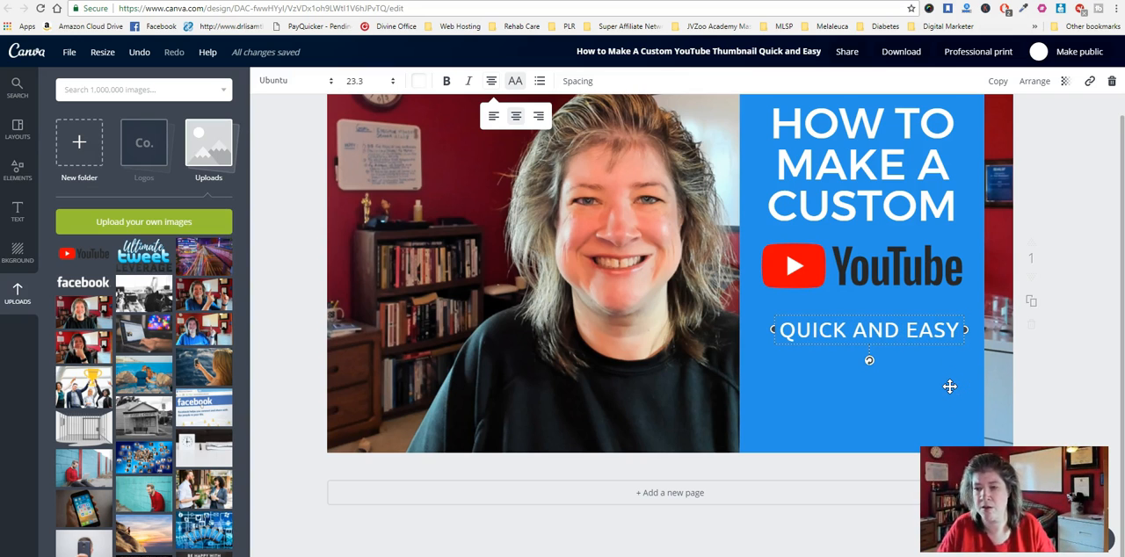
- Move the "QUICK AND EASY" text, the YouTube logo and the heading down towards the middle of the blue panel
{"action": "left_click", "coordinate": [841, 325]}
{"action": "left_click_drag", "start_coordinate": [843, 309], "coordinate": [836, 340]}
{"action": "left_click_drag", "start_coordinate": [836, 262], "coordinate": [839, 319]}
{"action": "left_click_drag", "start_coordinate": [866, 167], "coordinate": [857, 215]}
- Separate the YouTube logo from the "QUICK AND EASY" text and widen that text's box across the panel
{"action": "left_click", "coordinate": [773, 366]}
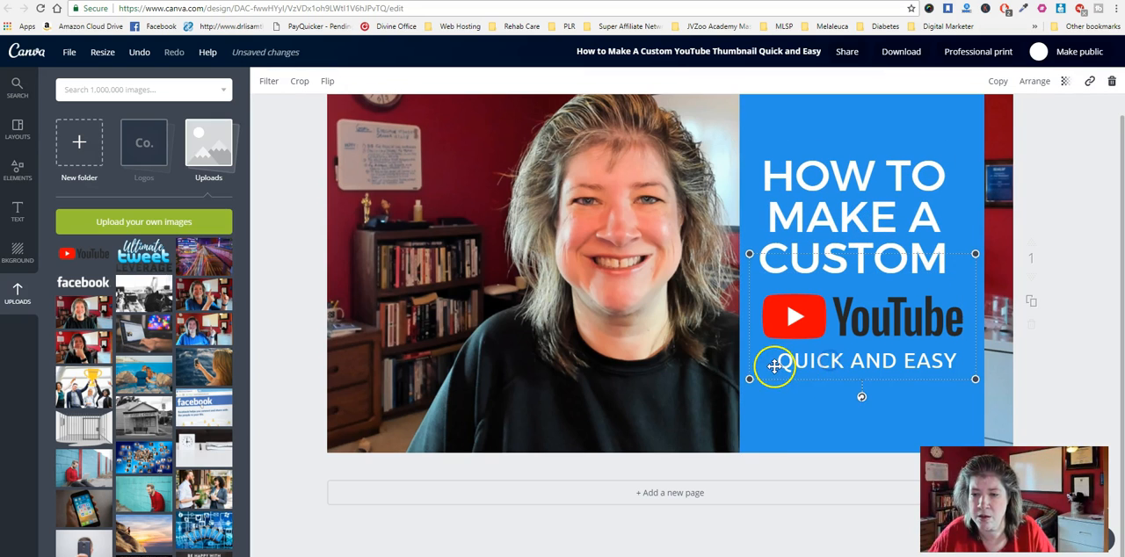
{"action": "left_click_drag", "start_coordinate": [794, 366], "coordinate": [799, 339]}
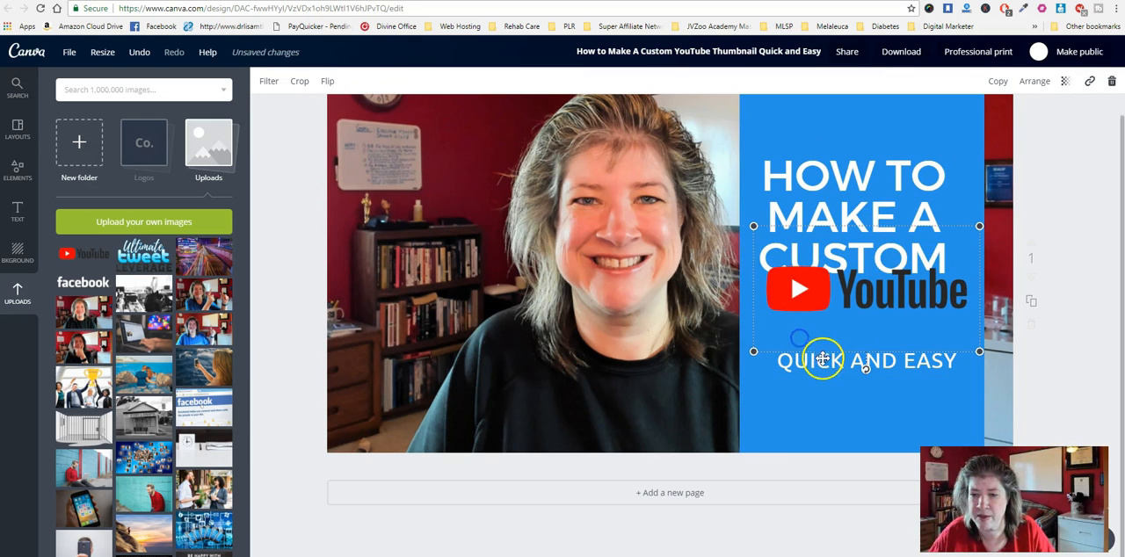
{"action": "left_click", "coordinate": [814, 368]}
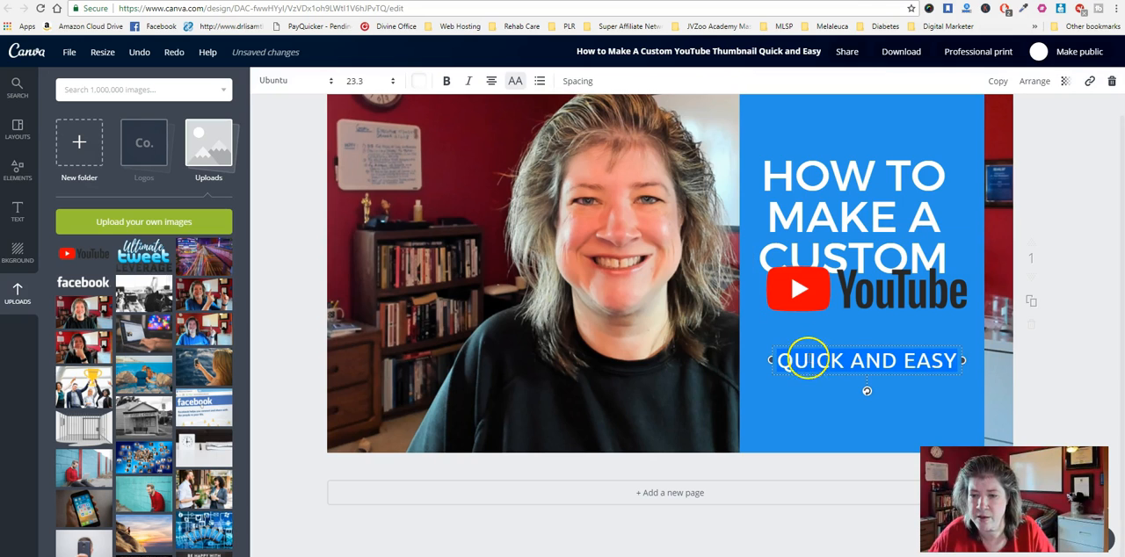
{"action": "left_click_drag", "start_coordinate": [807, 343], "coordinate": [804, 361]}
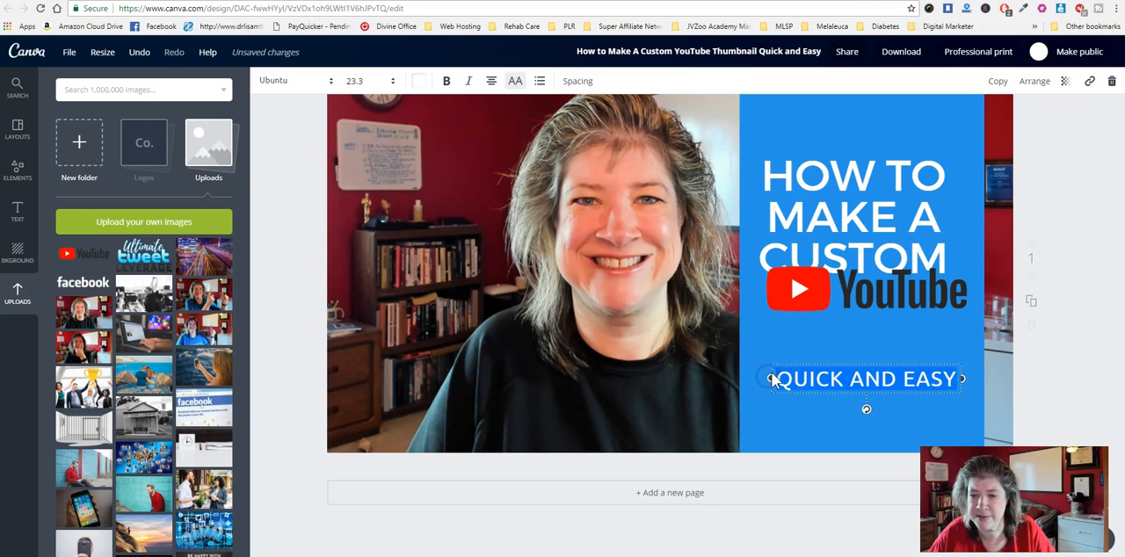
{"action": "left_click_drag", "start_coordinate": [963, 379], "coordinate": [978, 376]}
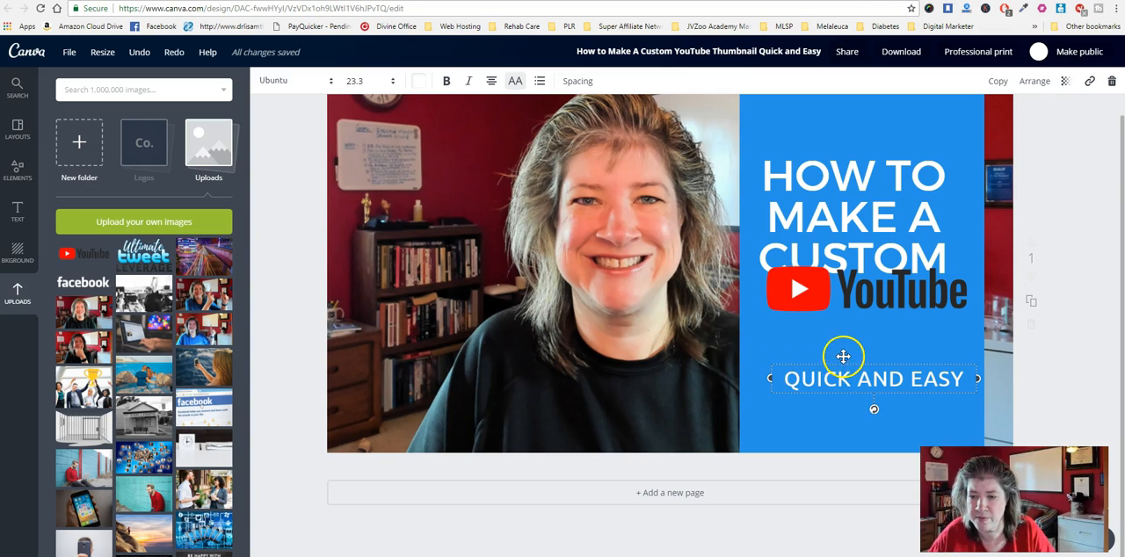
{"action": "left_click_drag", "start_coordinate": [826, 360], "coordinate": [819, 354]}
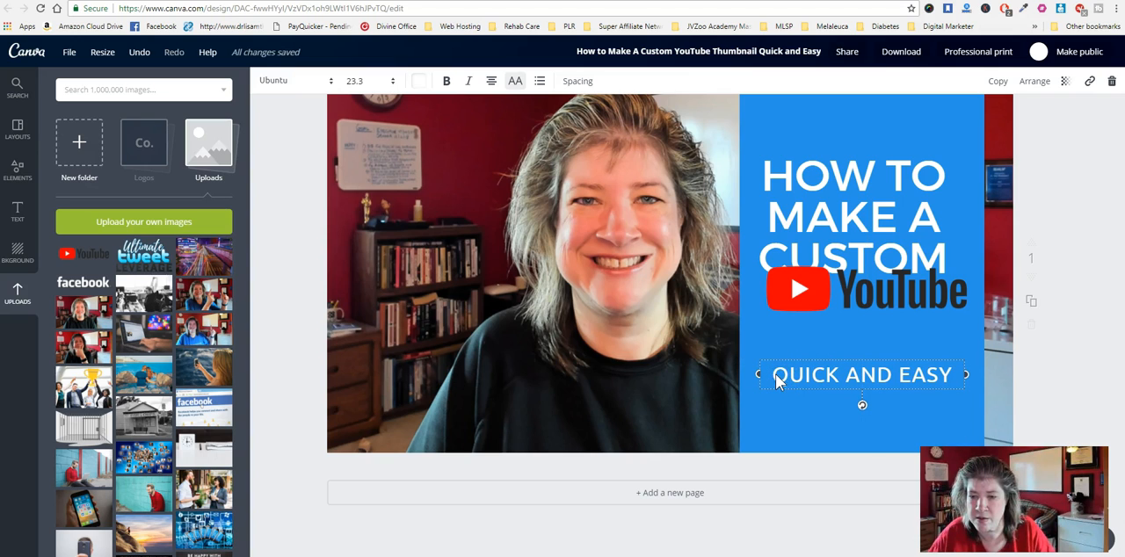
- Set the "QUICK AND EASY" text to font size 28 and widen its box so it fits on one line
{"action": "left_click_drag", "start_coordinate": [954, 372], "coordinate": [738, 365]}
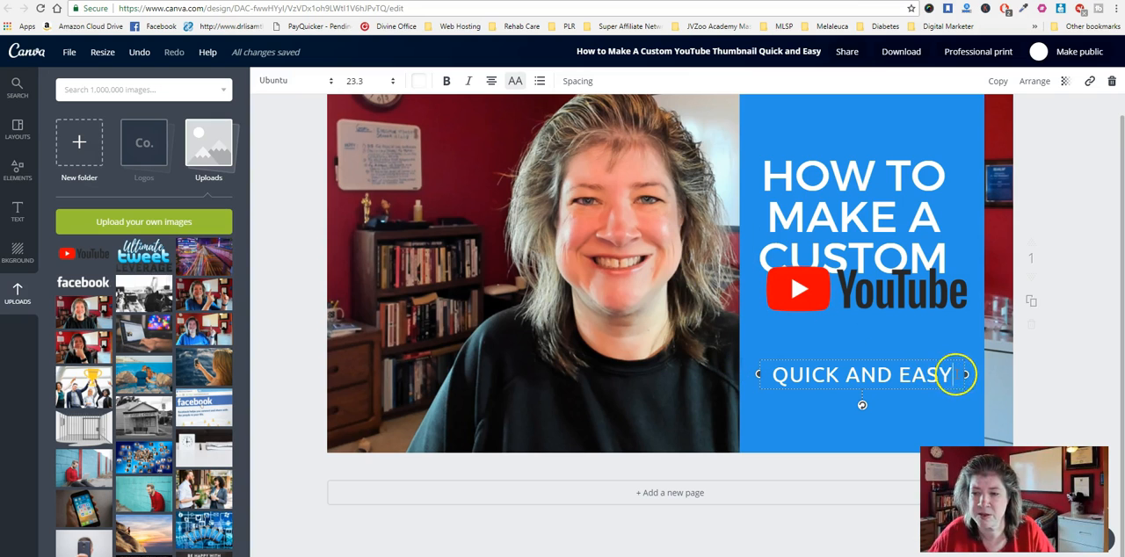
{"action": "left_click_drag", "start_coordinate": [956, 374], "coordinate": [788, 367]}
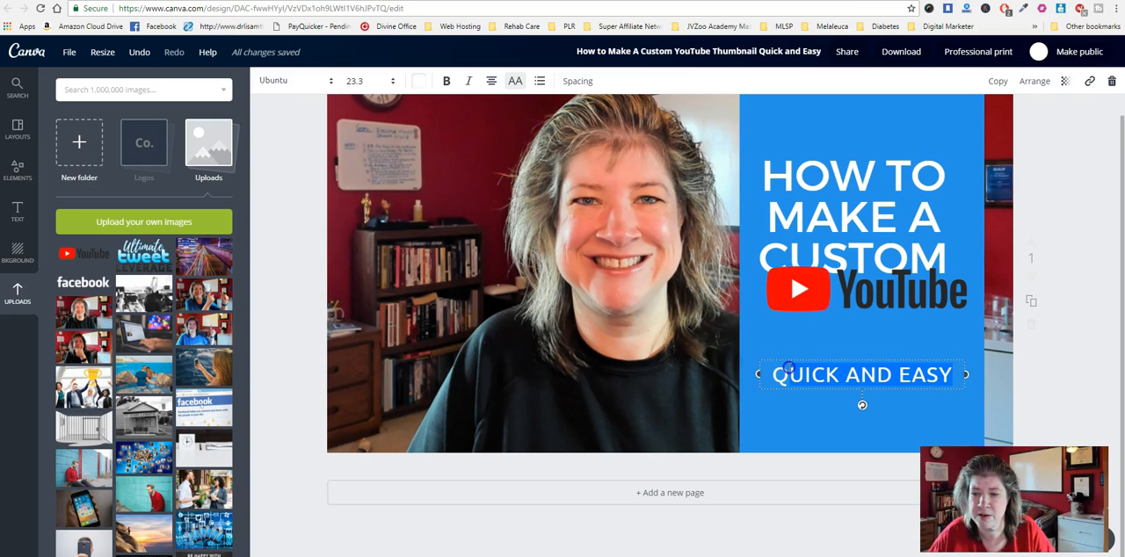
{"action": "left_click", "coordinate": [354, 80]}
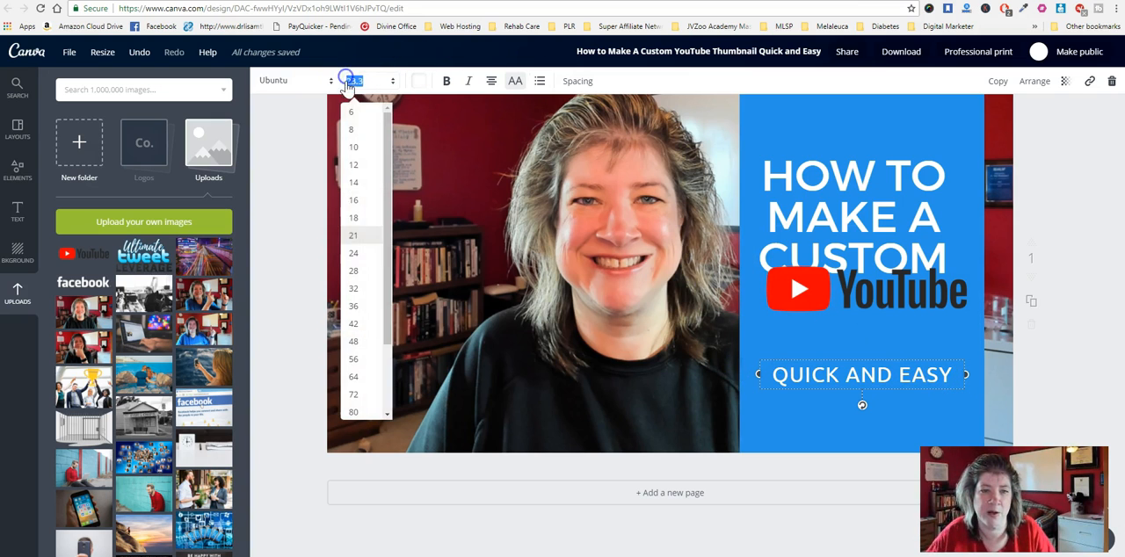
{"action": "left_click", "coordinate": [354, 270]}
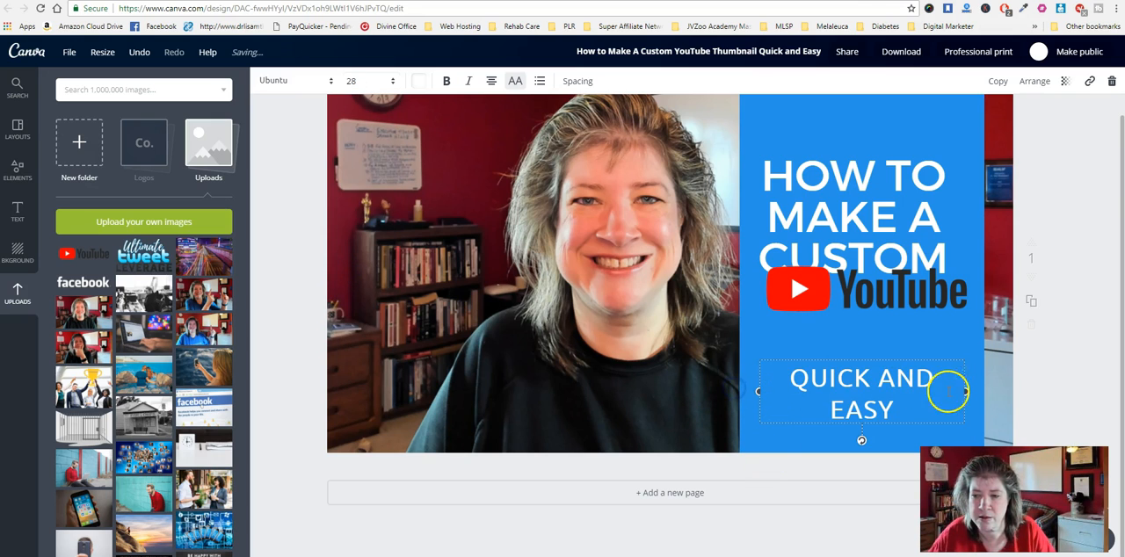
{"action": "left_click_drag", "start_coordinate": [970, 394], "coordinate": [995, 391]}
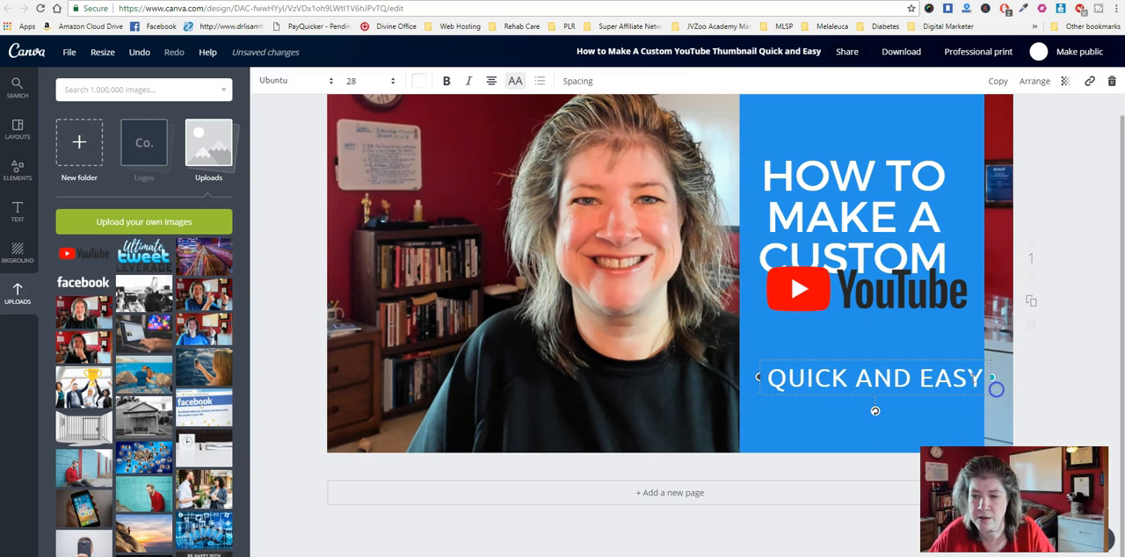
- Move the "QUICK AND EASY" text up and the YouTube logo down so the logo sits between heading and text
{"action": "left_click_drag", "start_coordinate": [949, 358], "coordinate": [938, 337]}
{"action": "left_click_drag", "start_coordinate": [844, 275], "coordinate": [821, 300]}
{"action": "left_click", "coordinate": [787, 339]}
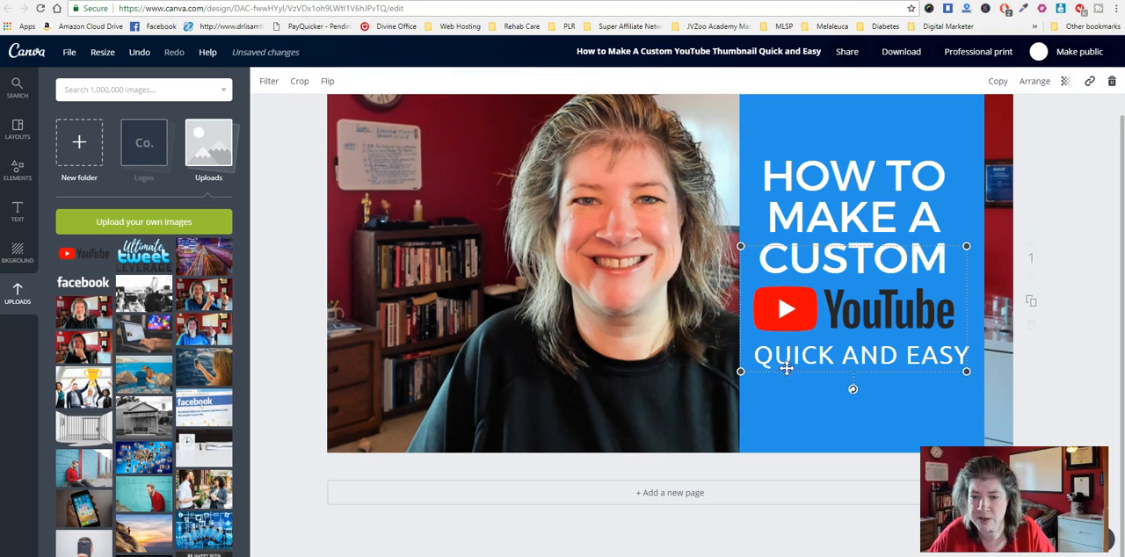
- Move the YouTube logo out of the way above the heading and change the lower text to "THUMBNAIL QUICK AND EASY"
{"action": "left_click_drag", "start_coordinate": [798, 359], "coordinate": [822, 155]}
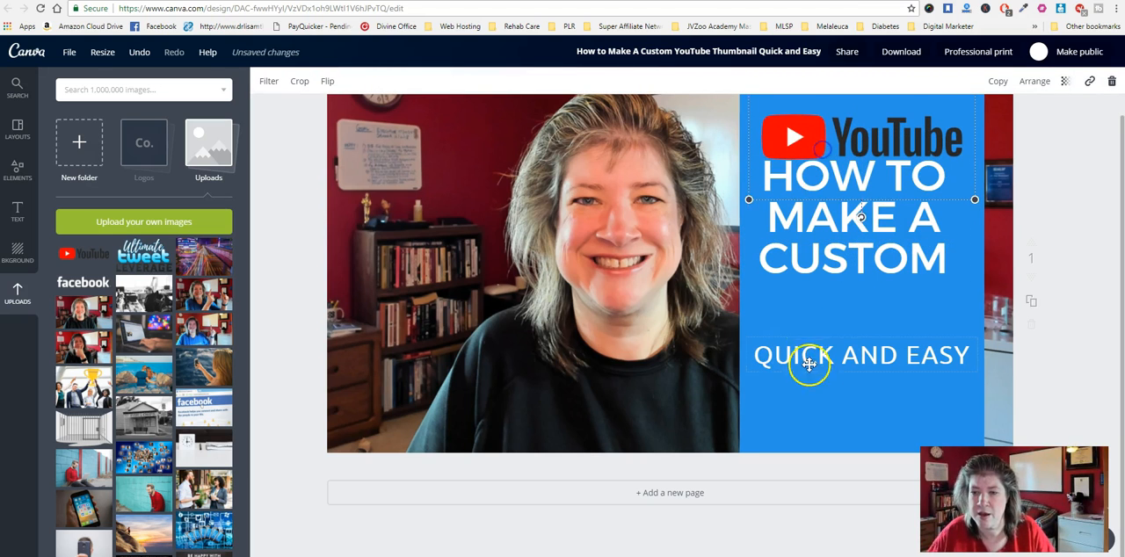
{"action": "left_click", "coordinate": [753, 354]}
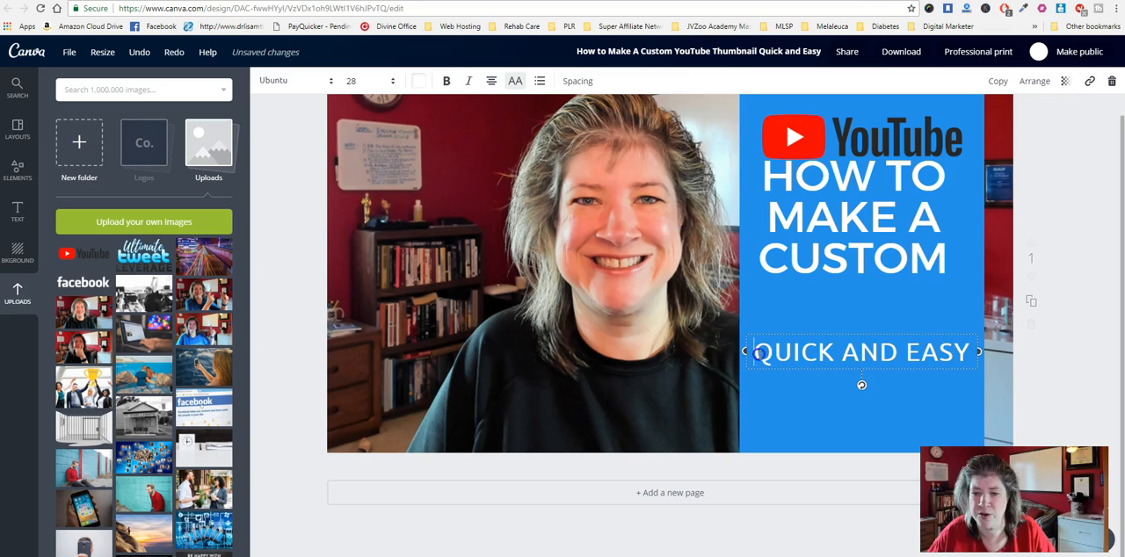
{"action": "left_click_drag", "start_coordinate": [756, 353], "coordinate": [949, 352]}
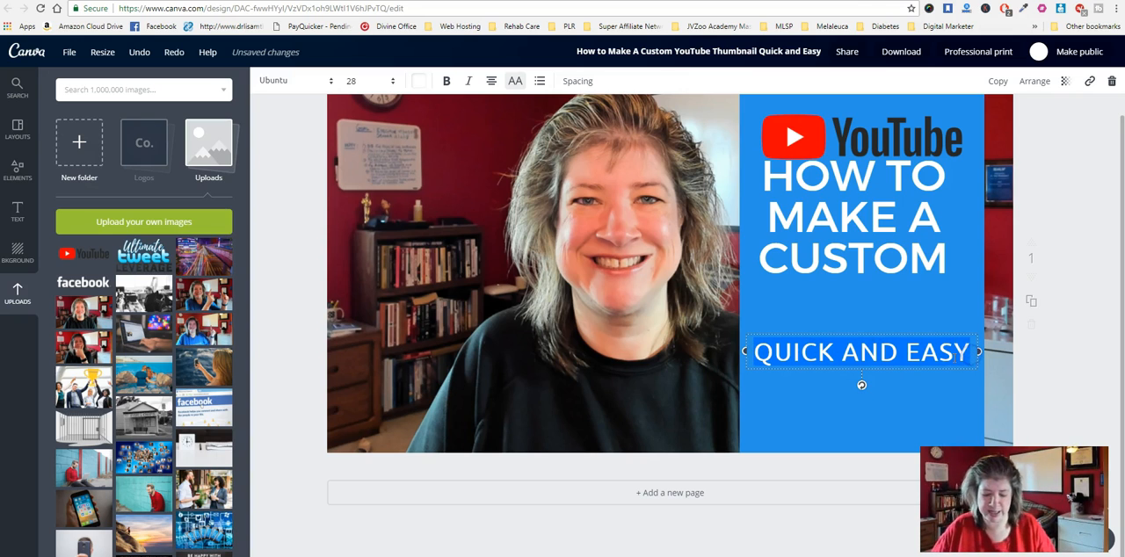
{"action": "type", "text": "THUMBN"}
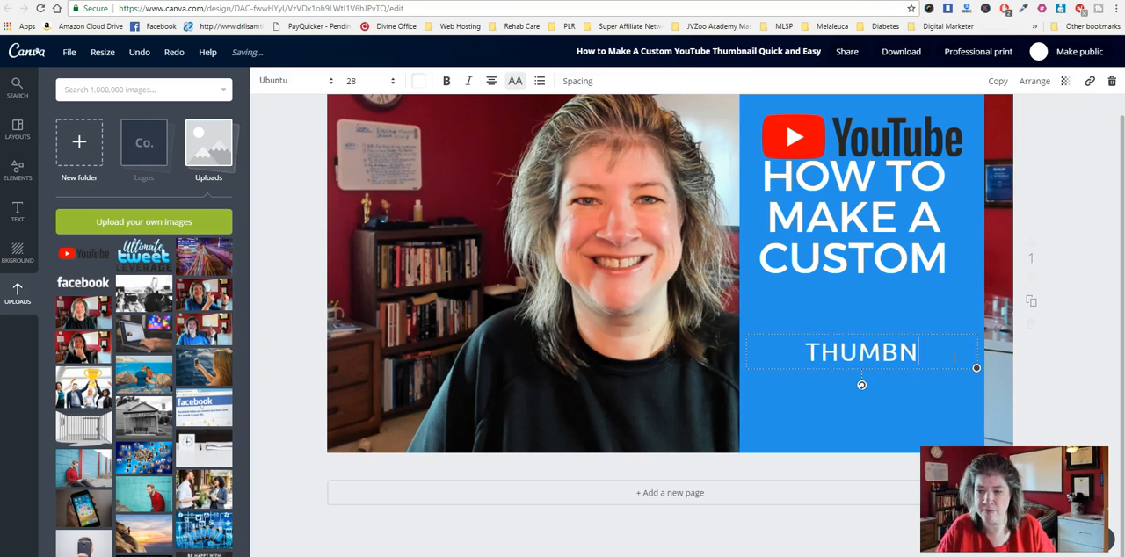
{"action": "type", "text": "AIL QUI"}
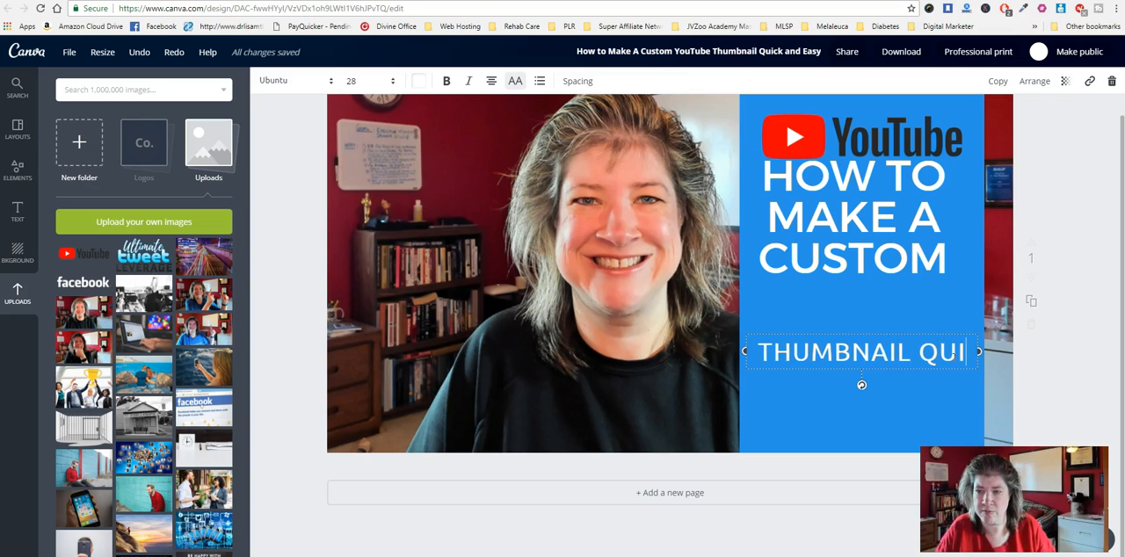
{"action": "type", "text": "CK AND EASY"}
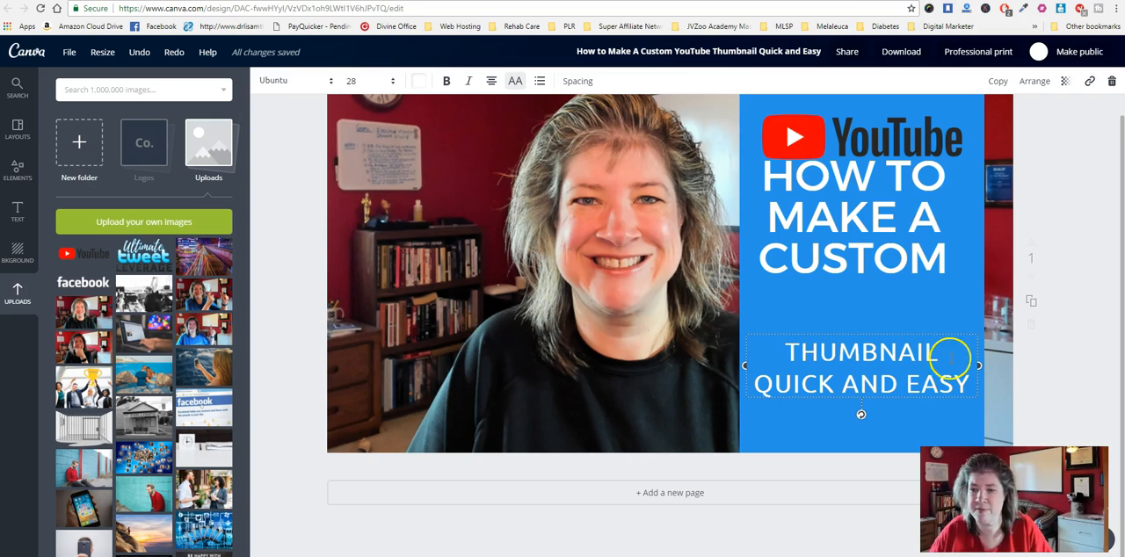
- Raise the heading and place the YouTube logo back between it and the "THUMBNAIL QUICK AND EASY" text
{"action": "left_click_drag", "start_coordinate": [867, 128], "coordinate": [849, 308]}
{"action": "left_click_drag", "start_coordinate": [853, 220], "coordinate": [852, 175]}
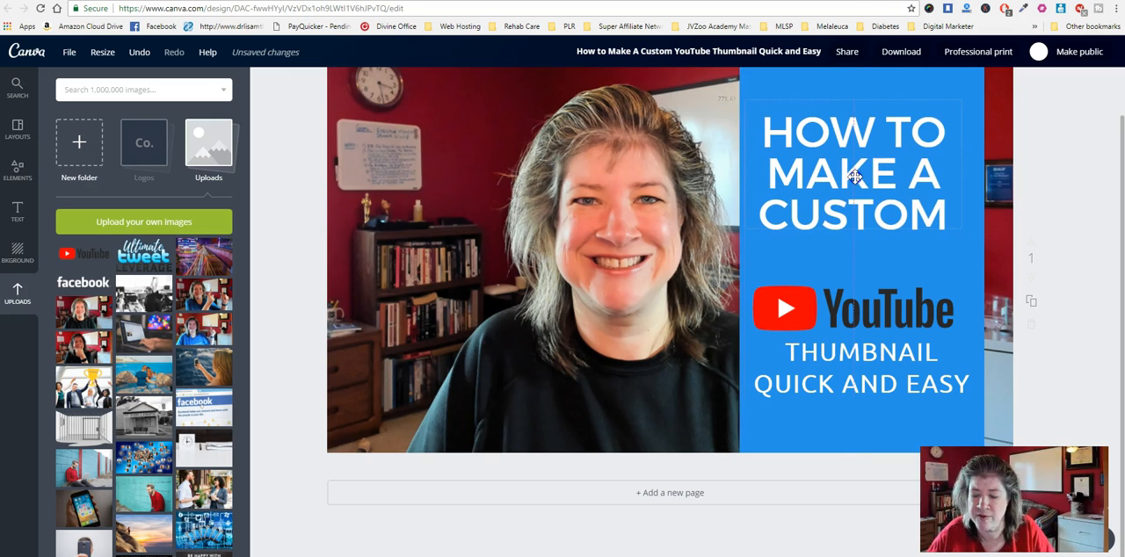
{"action": "left_click_drag", "start_coordinate": [829, 315], "coordinate": [827, 296]}
{"action": "left_click_drag", "start_coordinate": [820, 365], "coordinate": [818, 359]}
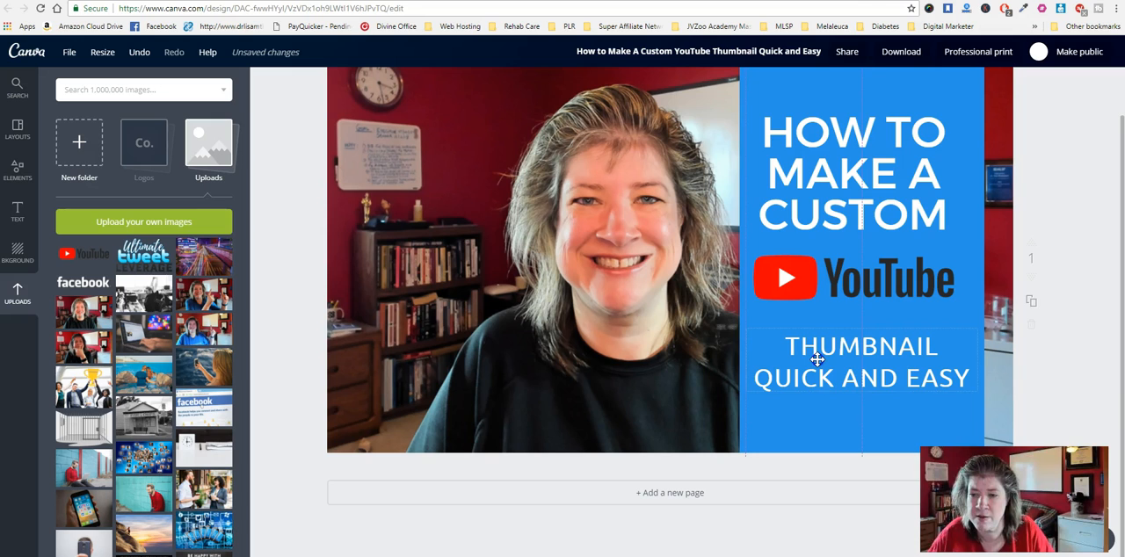
- Shift the heading and the YouTube logo slightly so both are centred above the "THUMBNAIL QUICK AND EASY" text
{"action": "left_click_drag", "start_coordinate": [831, 281], "coordinate": [840, 295]}
{"action": "mouse_move", "coordinate": [848, 158]}
{"action": "left_mouse_down"}
{"action": "mouse_move", "coordinate": [862, 167]}
{"action": "mouse_move", "coordinate": [854, 182]}
{"action": "mouse_move", "coordinate": [855, 163]}
{"action": "left_mouse_up"}
{"action": "left_click_drag", "start_coordinate": [809, 295], "coordinate": [819, 286]}
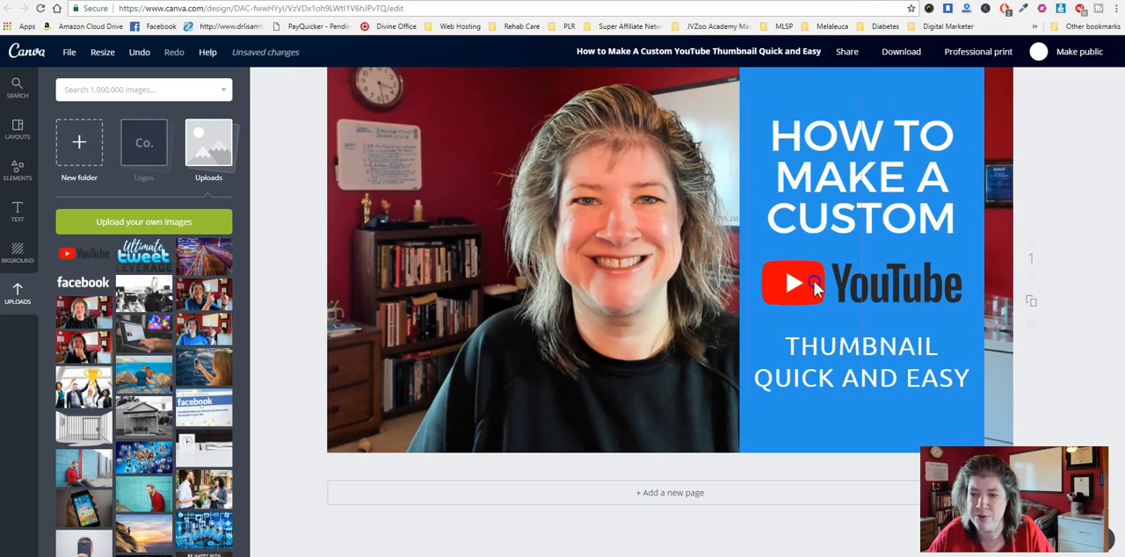
{"action": "left_click", "coordinate": [822, 334]}
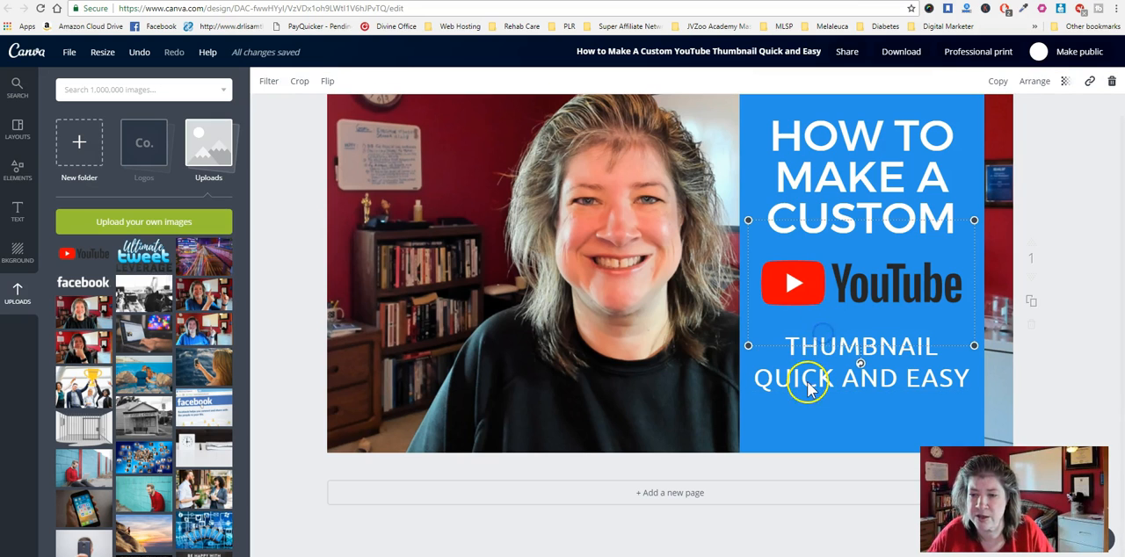
- Move the "THUMBNAIL QUICK AND EASY" text up slightly, closer beneath the YouTube logo
{"action": "left_click_drag", "start_coordinate": [869, 371], "coordinate": [868, 363]}
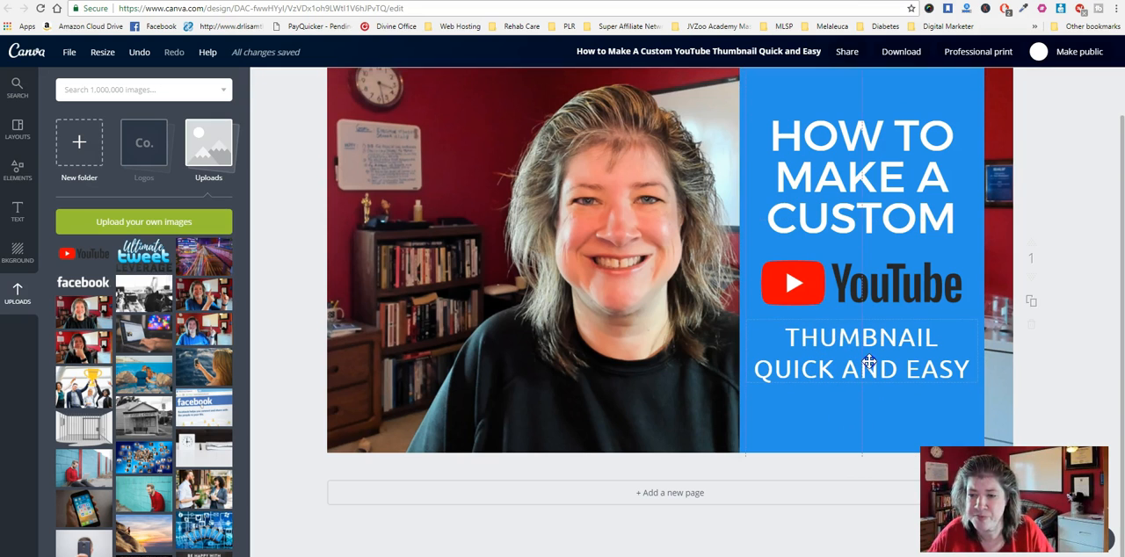
{"action": "left_click", "coordinate": [398, 325]}
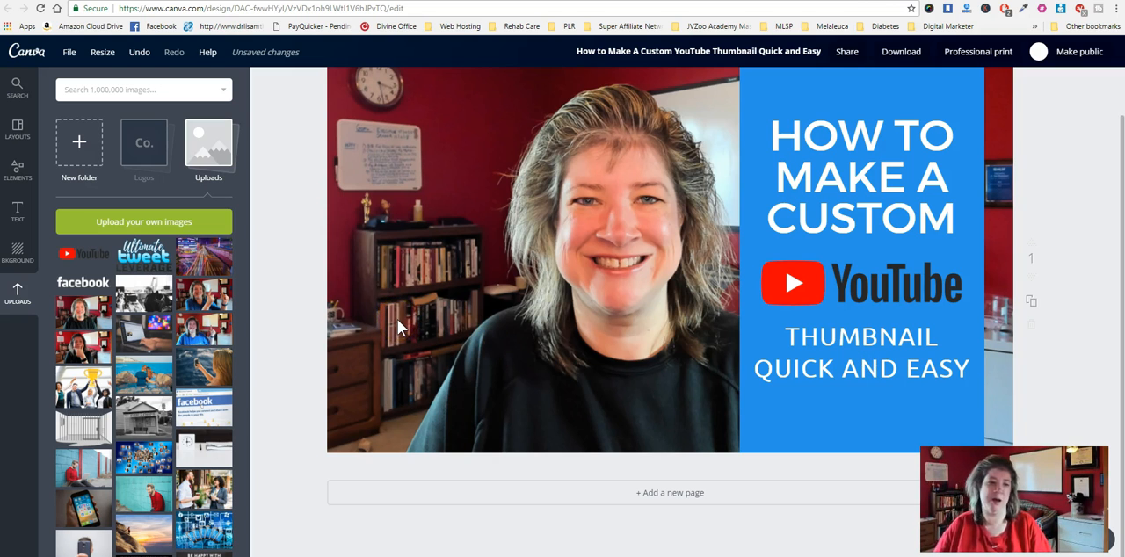
- Find the website-and-handle signature image among the uploads and place it along the lower edge of the thumbnail
{"action": "scroll", "coordinate": [131, 271], "scroll_direction": "down", "scroll_amount": 10}
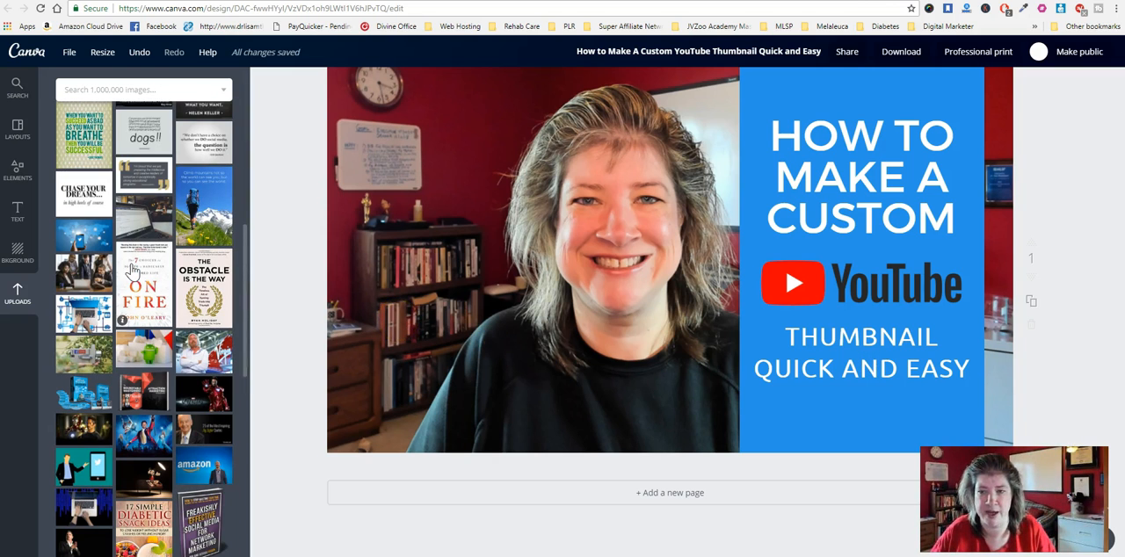
{"action": "scroll", "coordinate": [130, 271], "scroll_direction": "down", "scroll_amount": 10}
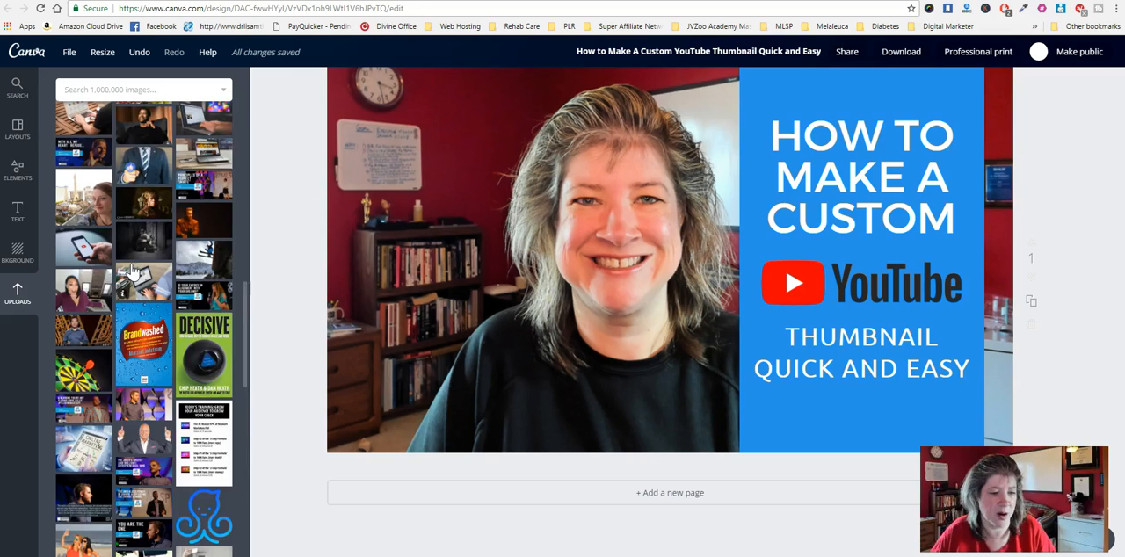
{"action": "scroll", "coordinate": [130, 271], "scroll_direction": "down", "scroll_amount": 10}
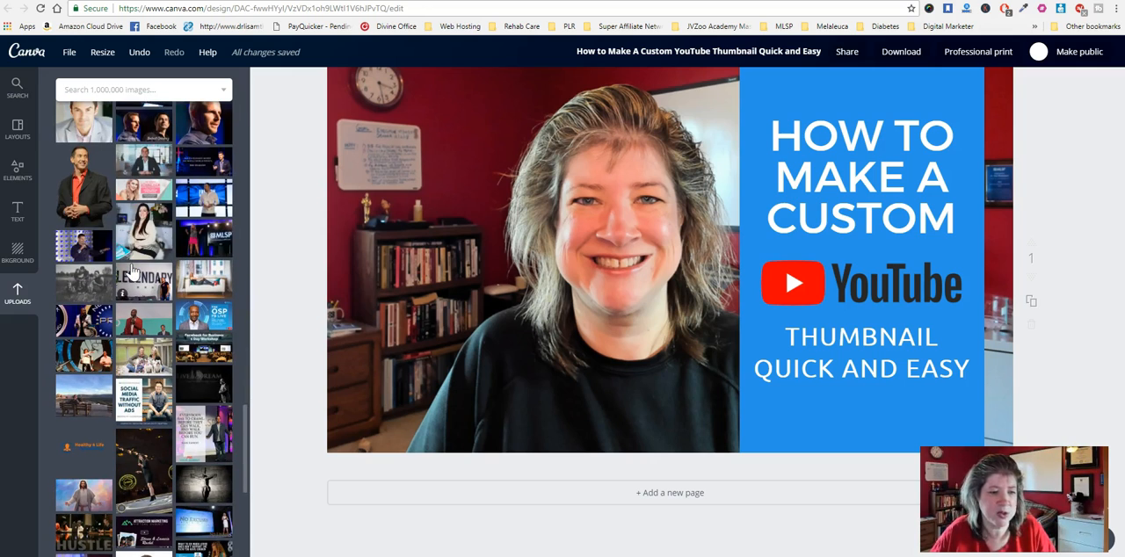
{"action": "scroll", "coordinate": [130, 270], "scroll_direction": "down", "scroll_amount": 10}
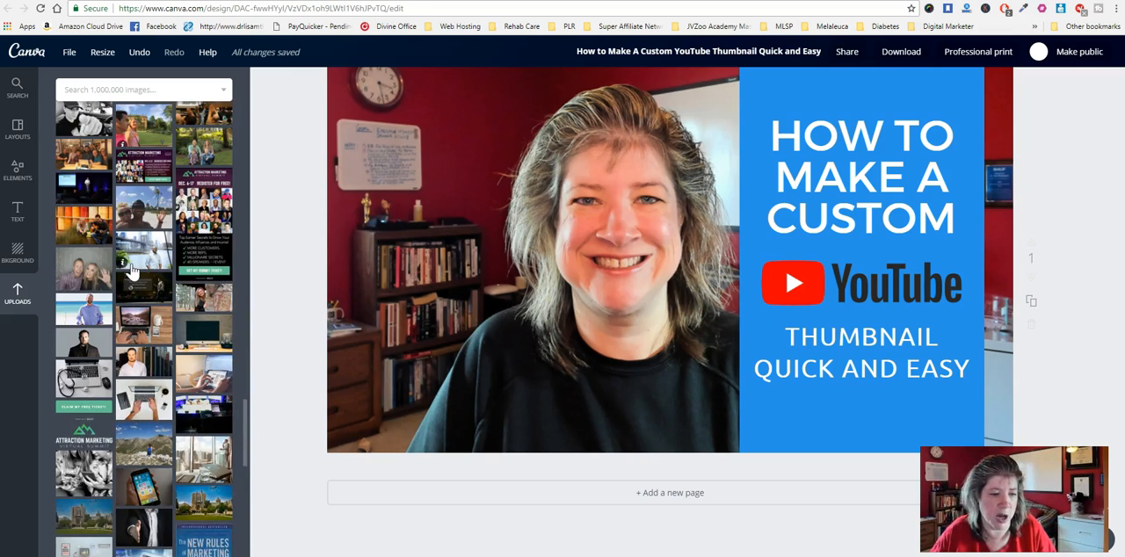
{"action": "scroll", "coordinate": [130, 271], "scroll_direction": "down", "scroll_amount": 2}
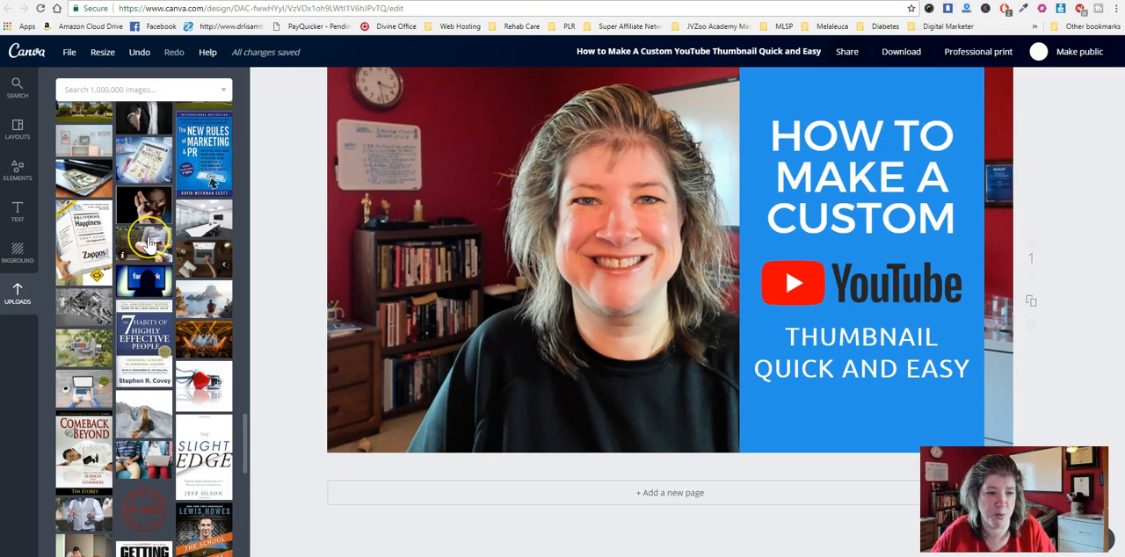
{"action": "scroll", "coordinate": [149, 242], "scroll_direction": "down", "scroll_amount": 10}
{"action": "scroll", "coordinate": [150, 243], "scroll_direction": "down", "scroll_amount": 10}
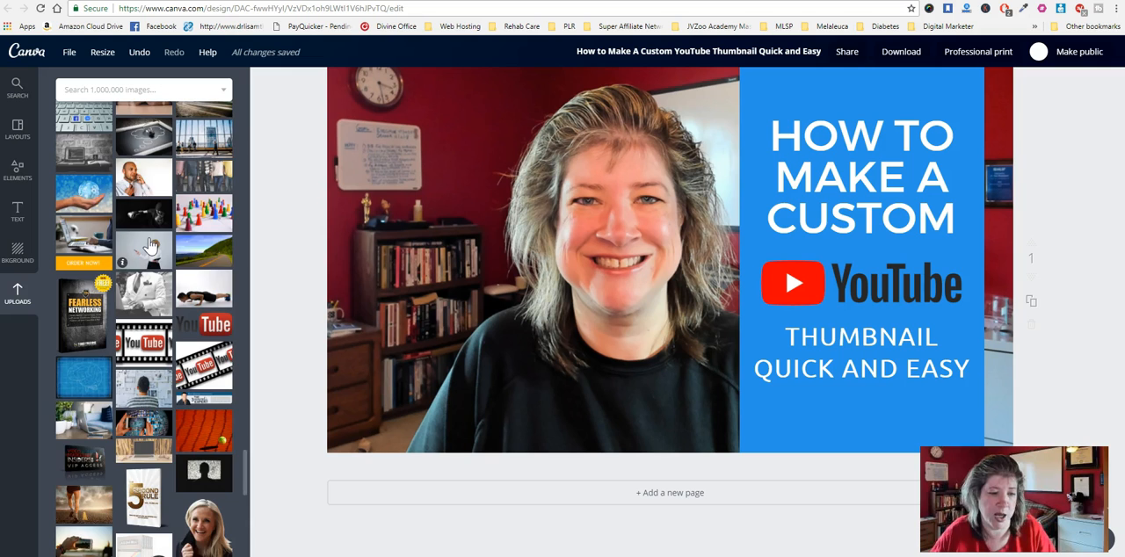
{"action": "scroll", "coordinate": [149, 246], "scroll_direction": "down", "scroll_amount": 10}
{"action": "scroll", "coordinate": [150, 244], "scroll_direction": "down", "scroll_amount": 5}
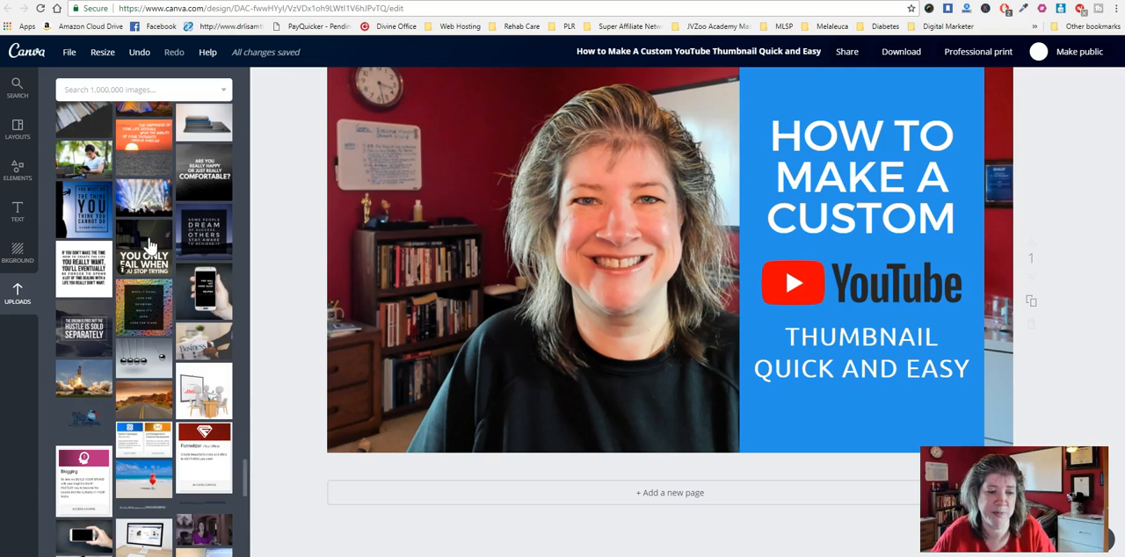
{"action": "scroll", "coordinate": [150, 245], "scroll_direction": "down", "scroll_amount": 2}
{"action": "left_click", "coordinate": [150, 388]}
{"action": "left_click_drag", "start_coordinate": [278, 394], "coordinate": [683, 447]}
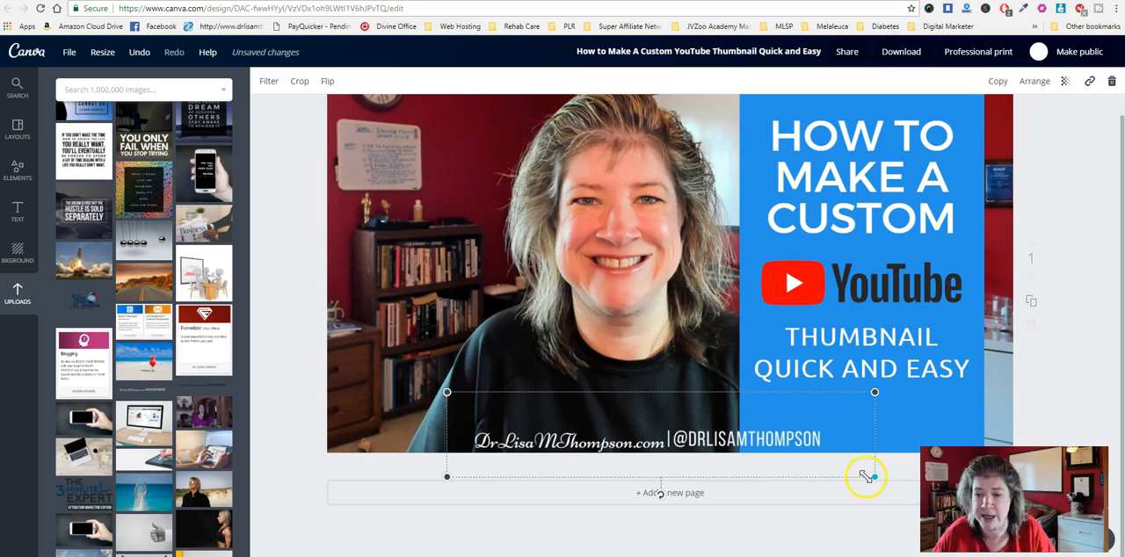
- Shrink the signature image and position it over the lower part of the portrait, beside the blue panel
{"action": "left_click_drag", "start_coordinate": [873, 475], "coordinate": [810, 463]}
{"action": "left_click_drag", "start_coordinate": [741, 433], "coordinate": [703, 442]}
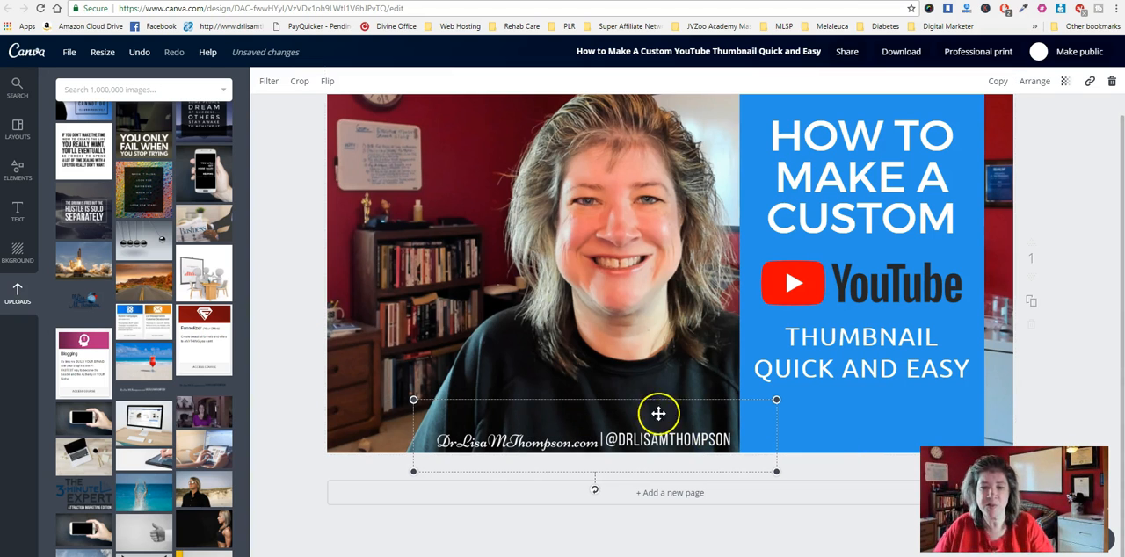
{"action": "mouse_move", "coordinate": [647, 437]}
{"action": "left_mouse_down"}
{"action": "mouse_move", "coordinate": [552, 435]}
{"action": "mouse_move", "coordinate": [697, 439]}
{"action": "mouse_move", "coordinate": [626, 438]}
{"action": "mouse_move", "coordinate": [660, 436]}
{"action": "mouse_move", "coordinate": [647, 437]}
{"action": "left_mouse_up"}
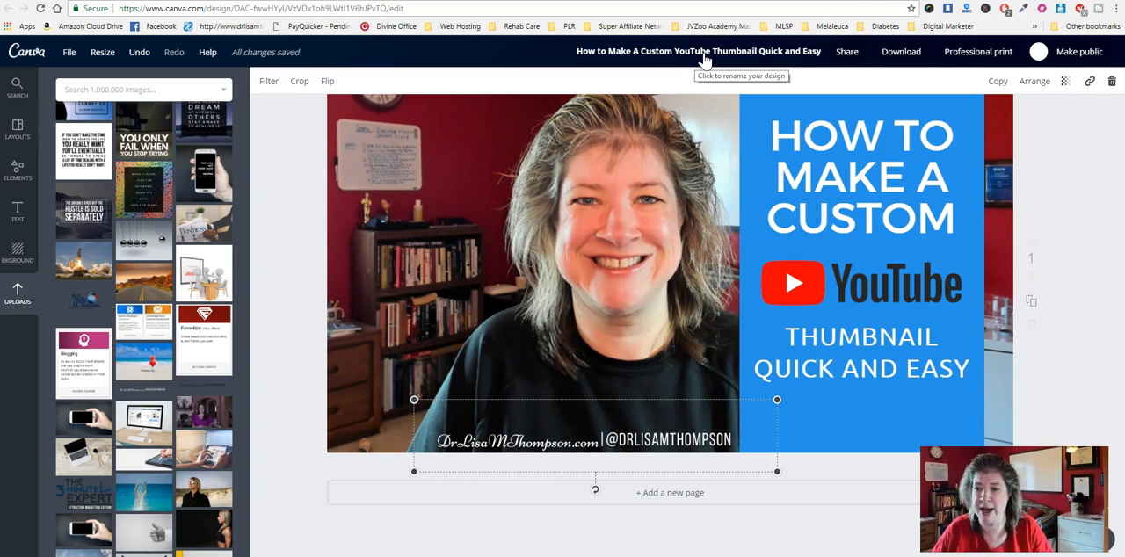
- Make the design public and save that sharing change
{"action": "left_click", "coordinate": [1092, 54]}
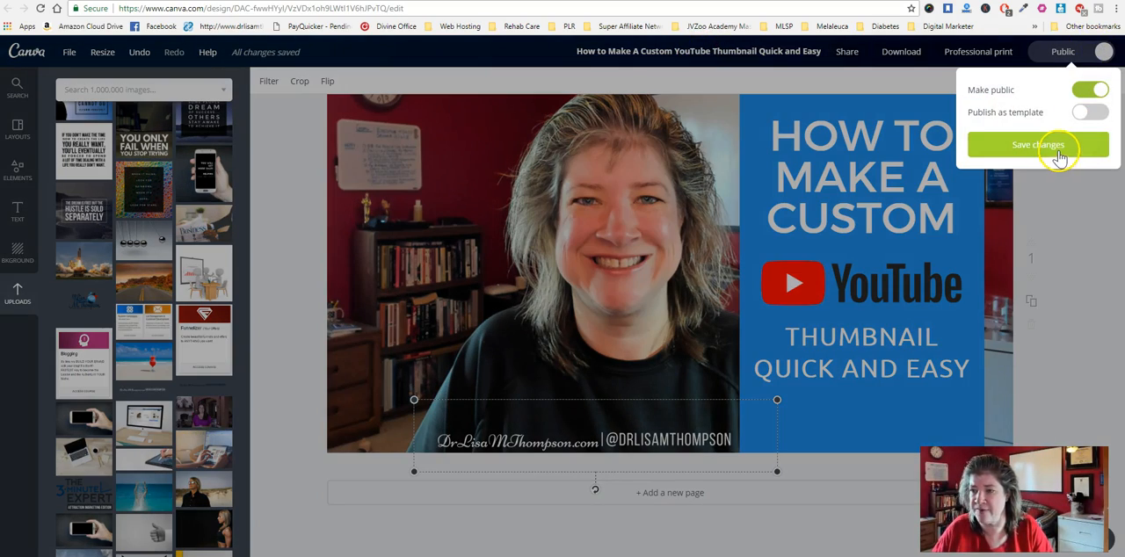
{"action": "left_click", "coordinate": [1058, 151]}
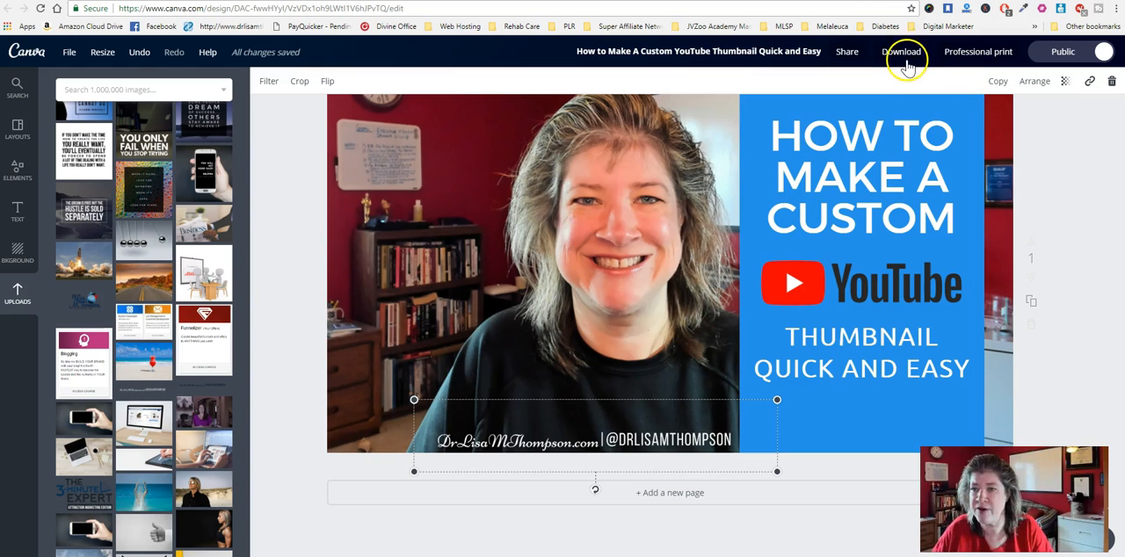
{"action": "left_click", "coordinate": [904, 55]}
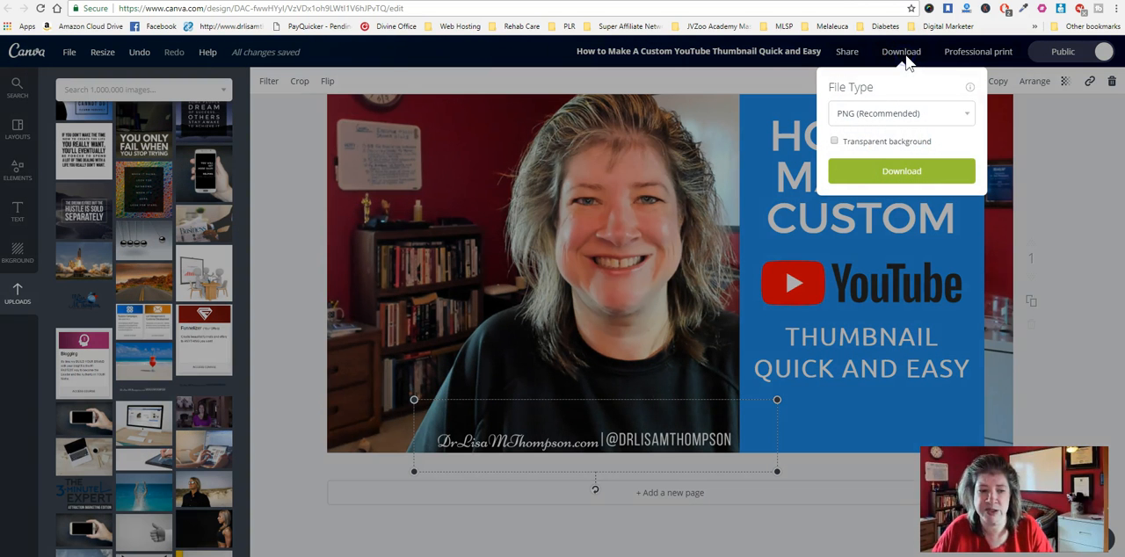
{"action": "left_click", "coordinate": [966, 113]}
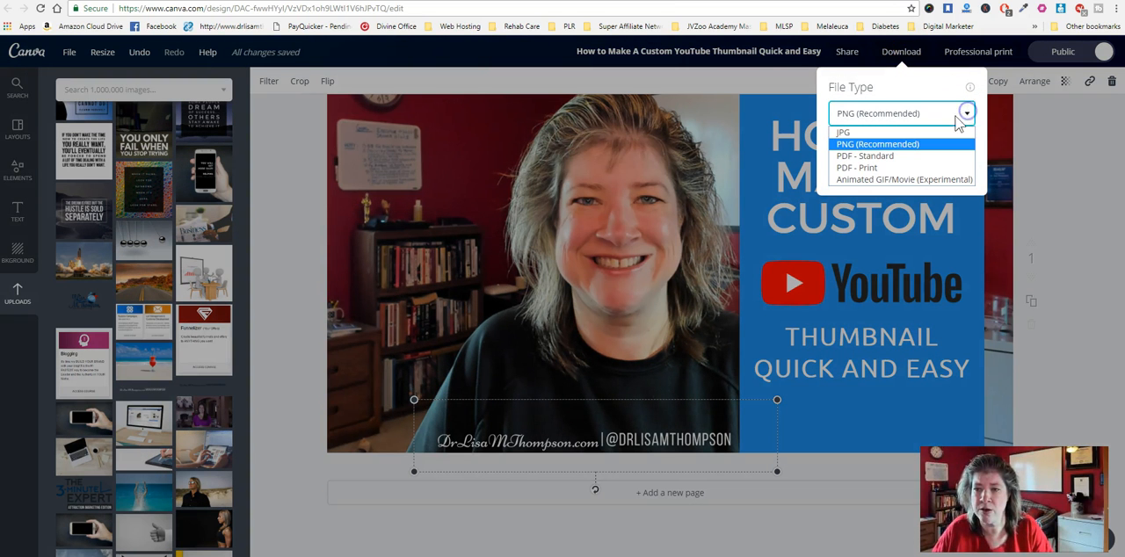
{"action": "left_click", "coordinate": [865, 137]}
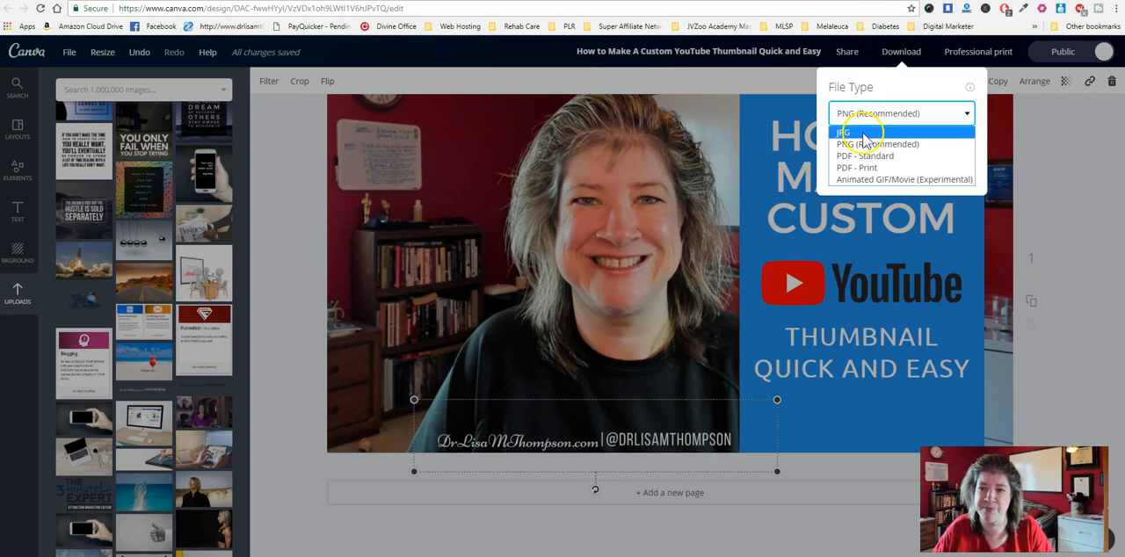
{"action": "left_click", "coordinate": [1091, 155]}
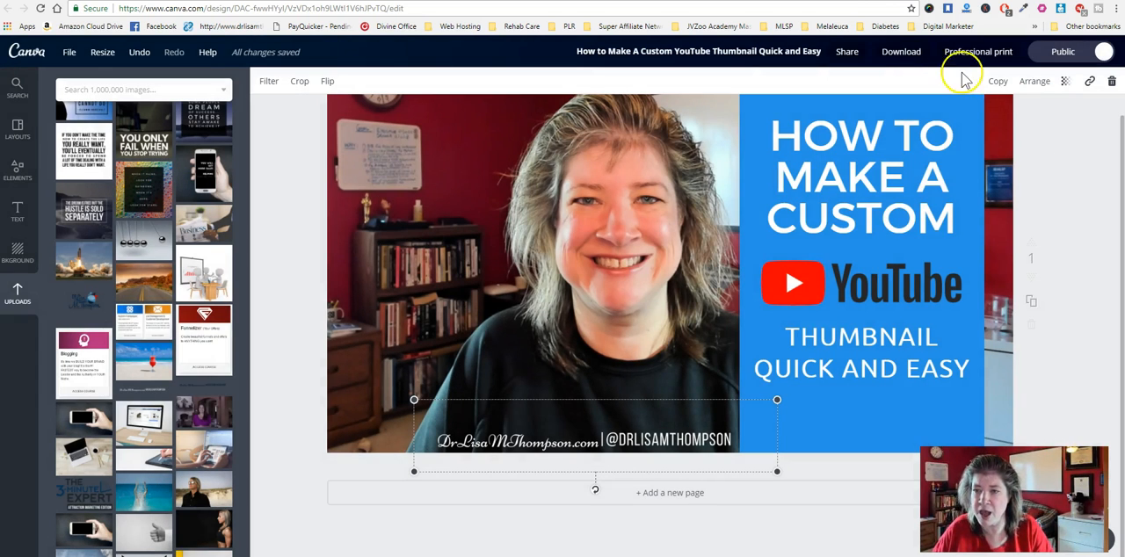
- Download the thumbnail as a JPG and dismiss the download message
{"action": "left_click", "coordinate": [902, 51]}
{"action": "left_click", "coordinate": [968, 114]}
{"action": "left_click", "coordinate": [915, 134]}
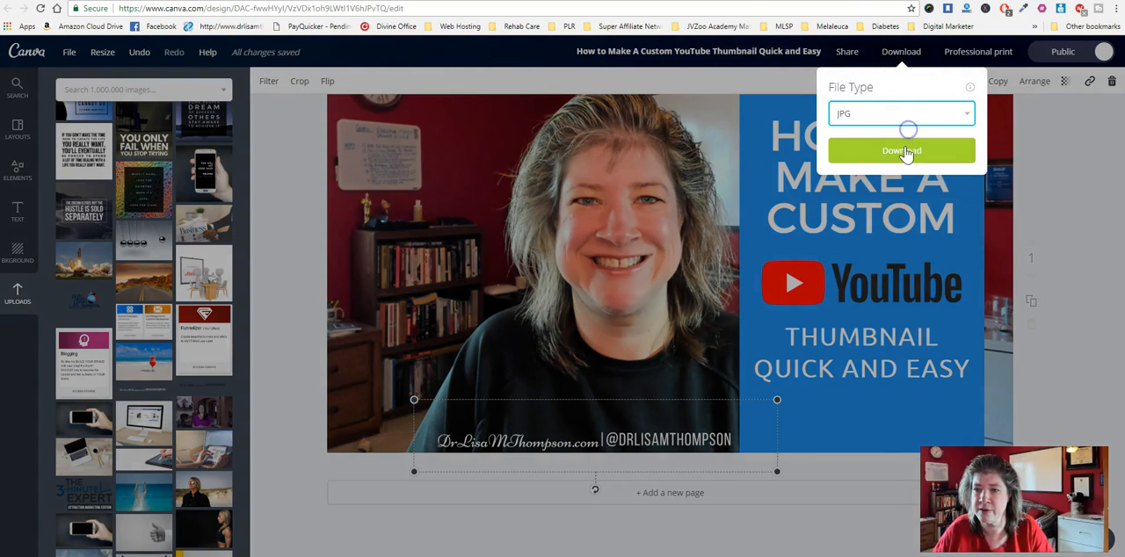
{"action": "left_click", "coordinate": [905, 146]}
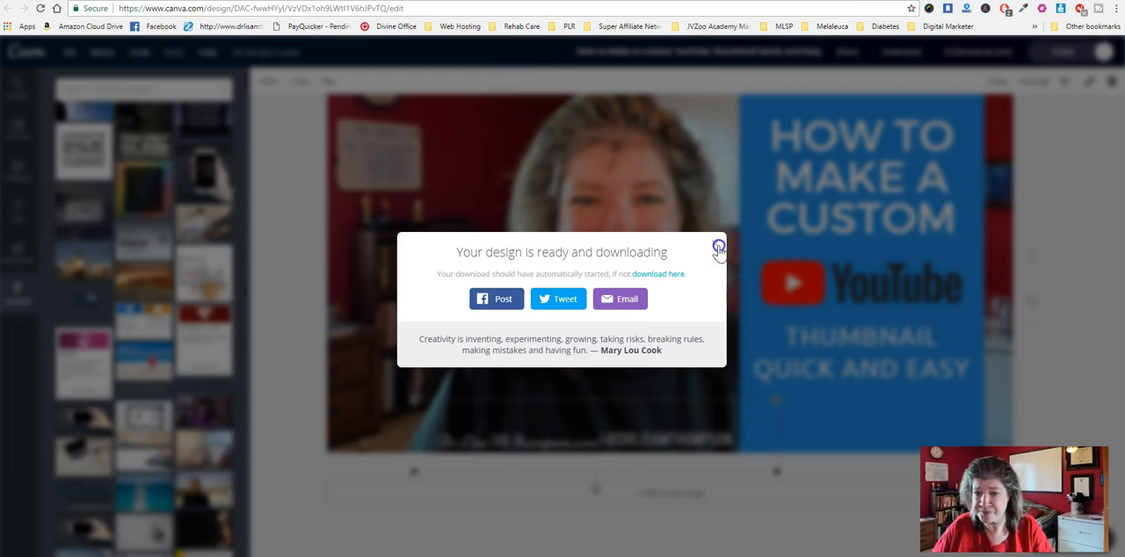
{"action": "left_click", "coordinate": [716, 243]}
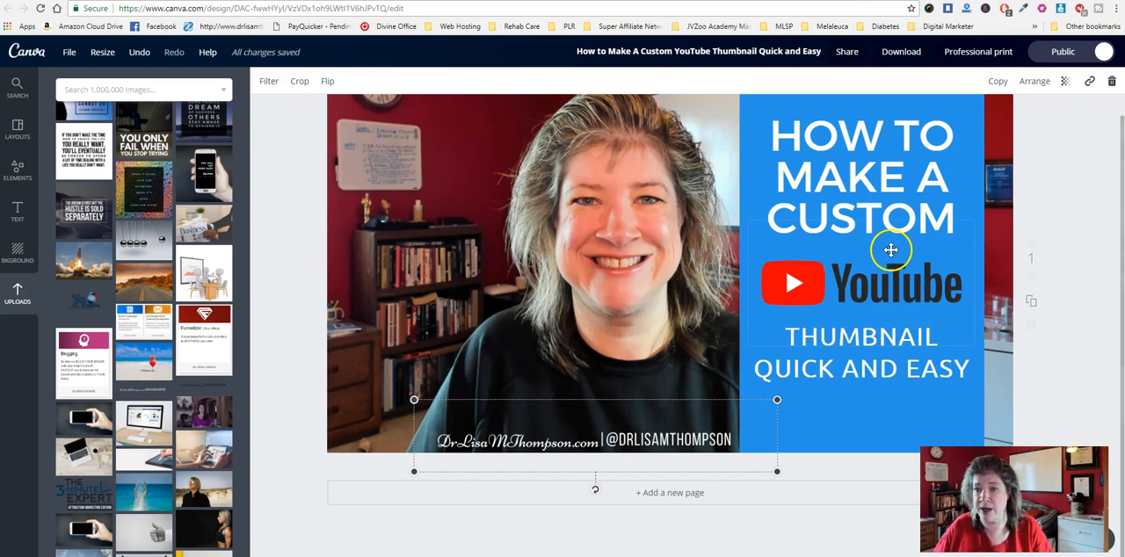
- Resize the design to custom dimensions of 630 × 315 px
{"action": "left_click", "coordinate": [71, 51]}
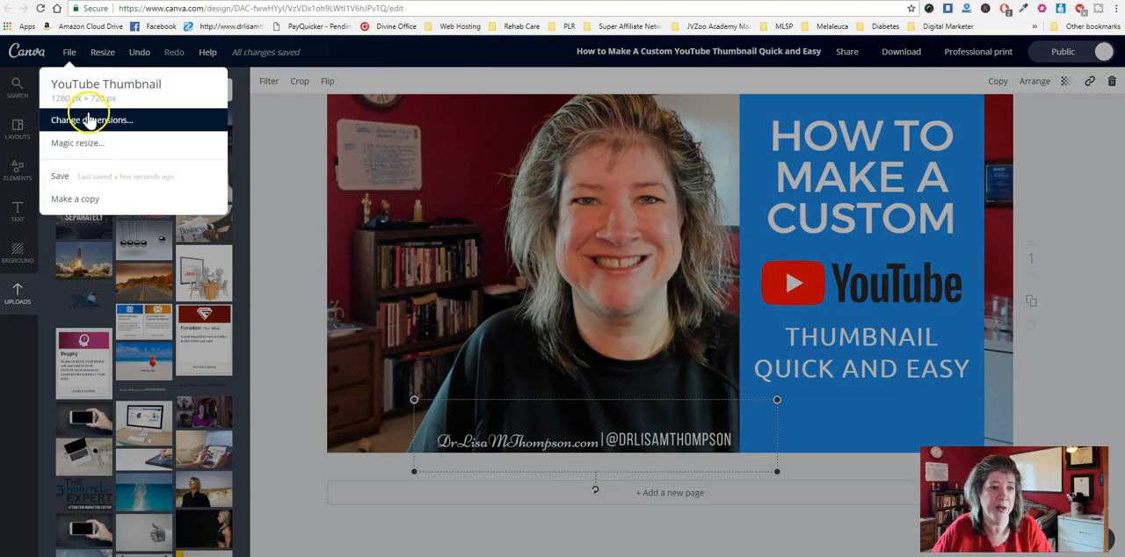
{"action": "left_click", "coordinate": [92, 119]}
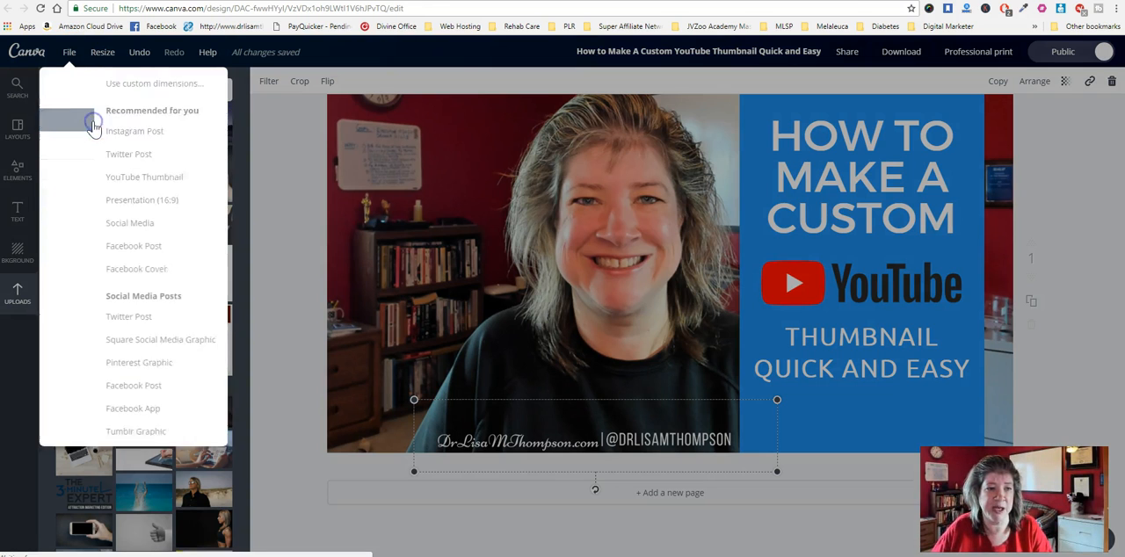
{"action": "left_click", "coordinate": [106, 83]}
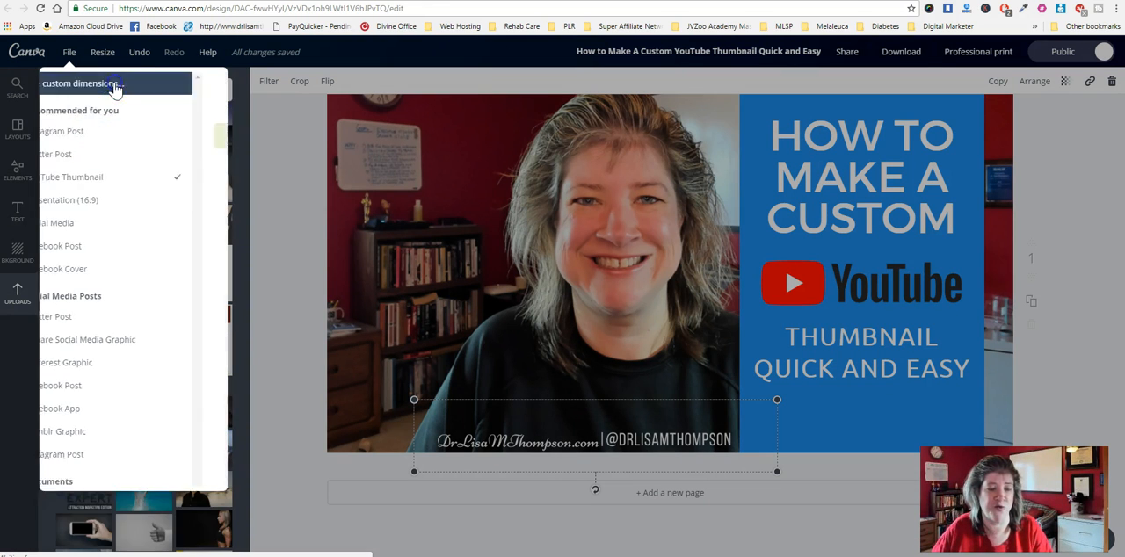
{"action": "left_click", "coordinate": [66, 95]}
{"action": "left_click_drag", "start_coordinate": [65, 95], "coordinate": [95, 115]}
{"action": "type", "text": "630"}
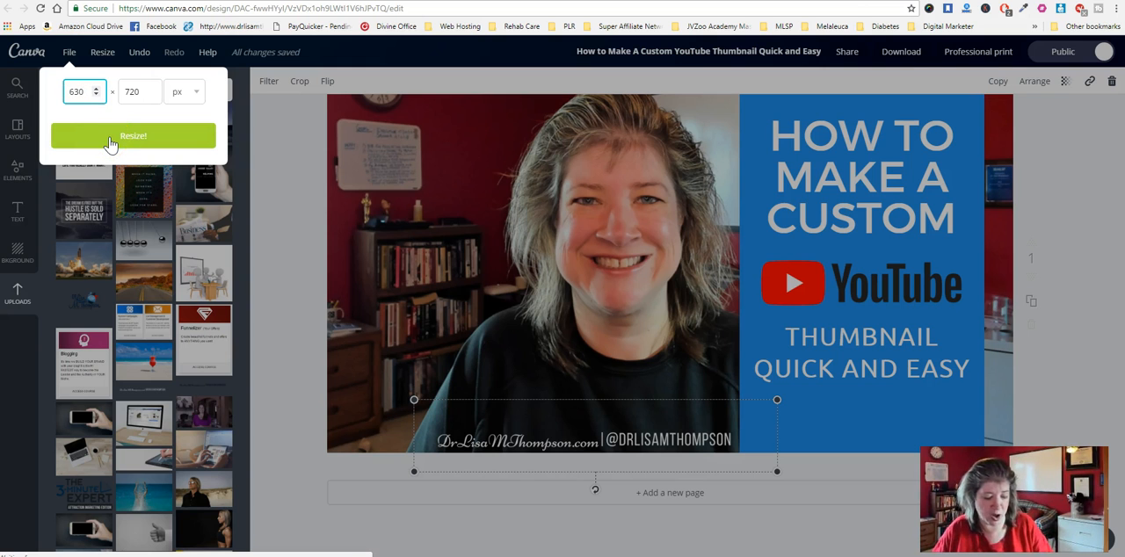
{"action": "key", "text": "Tab"}
{"action": "type", "text": "315"}
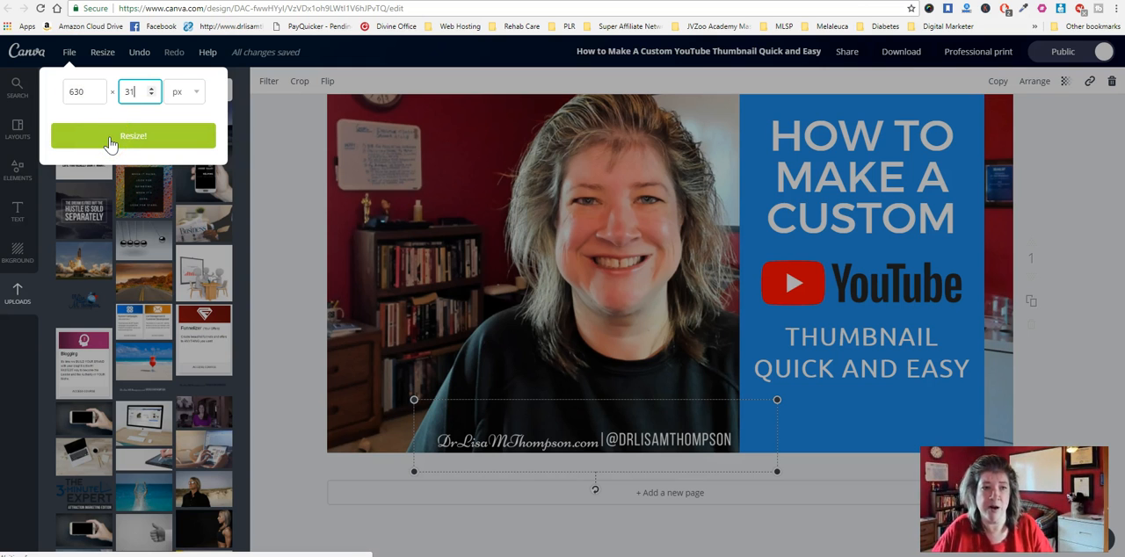
{"action": "left_click", "coordinate": [112, 141]}
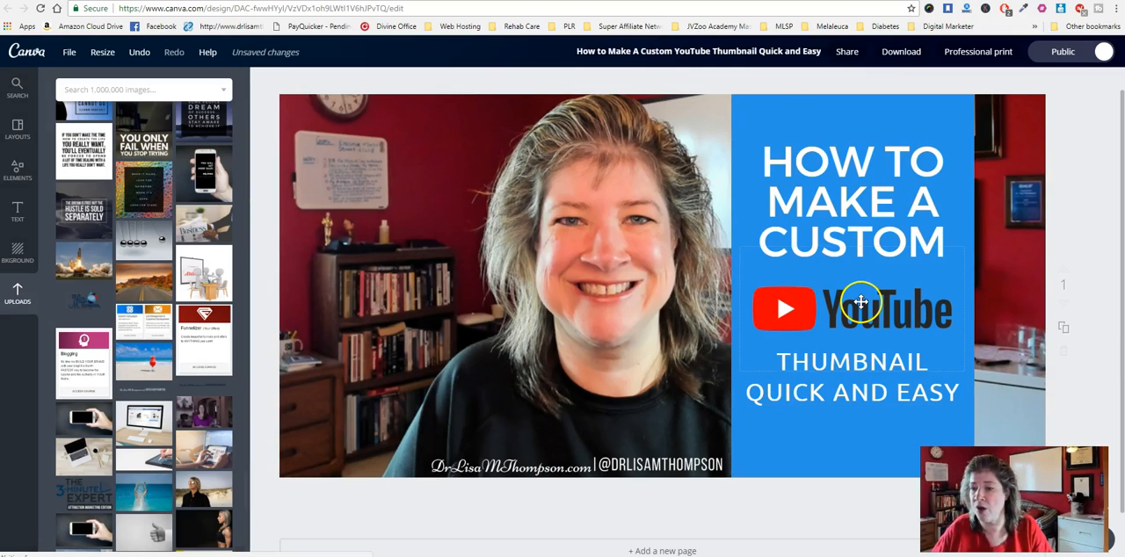
- Save the resized design's public sharing setting, download it as a JPG and dismiss the download message
{"action": "left_click", "coordinate": [1064, 51]}
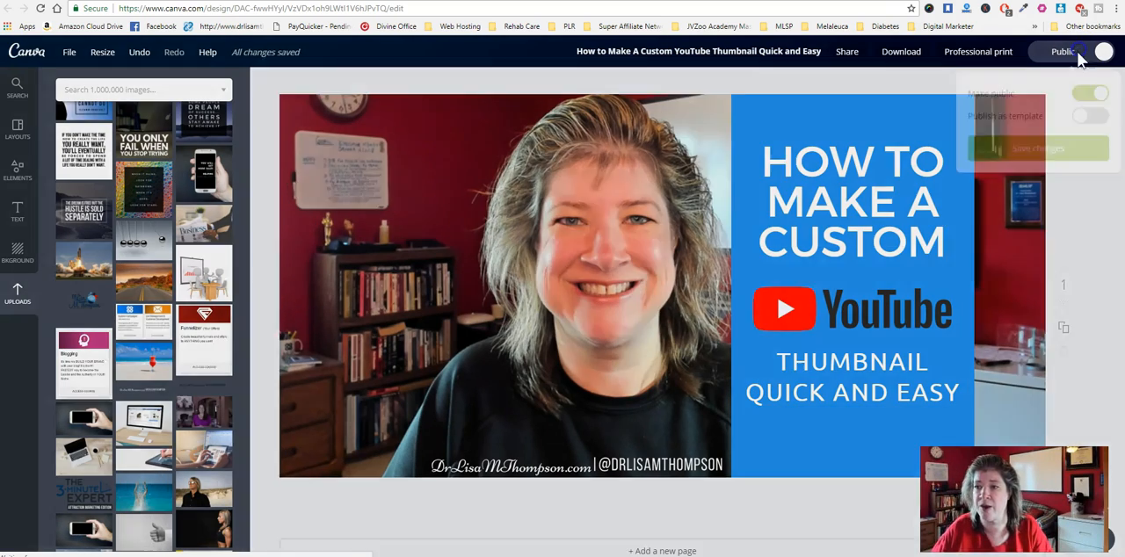
{"action": "left_click", "coordinate": [1037, 145]}
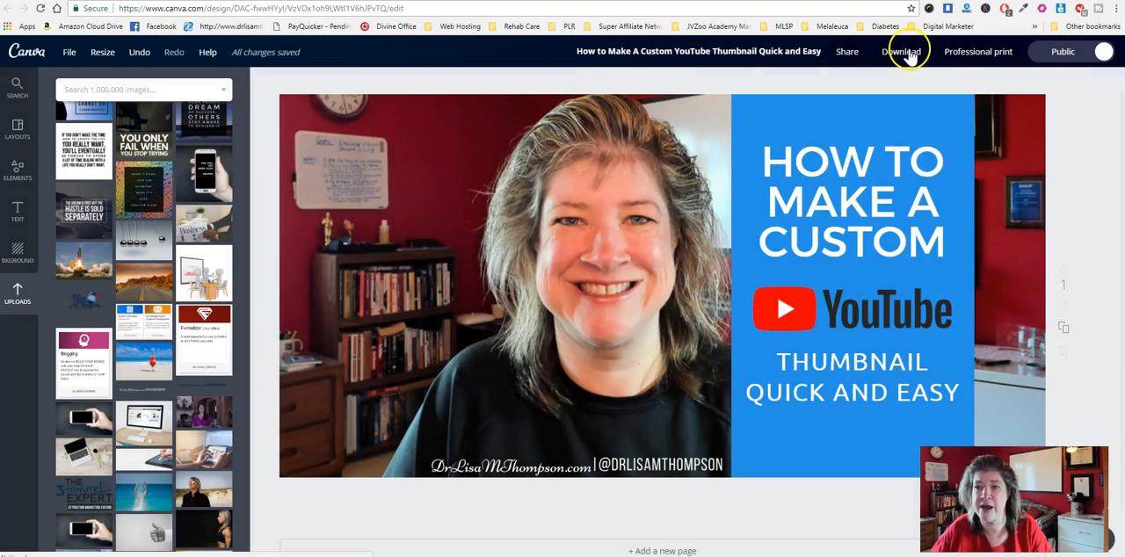
{"action": "left_click", "coordinate": [906, 52]}
{"action": "left_click", "coordinate": [966, 114]}
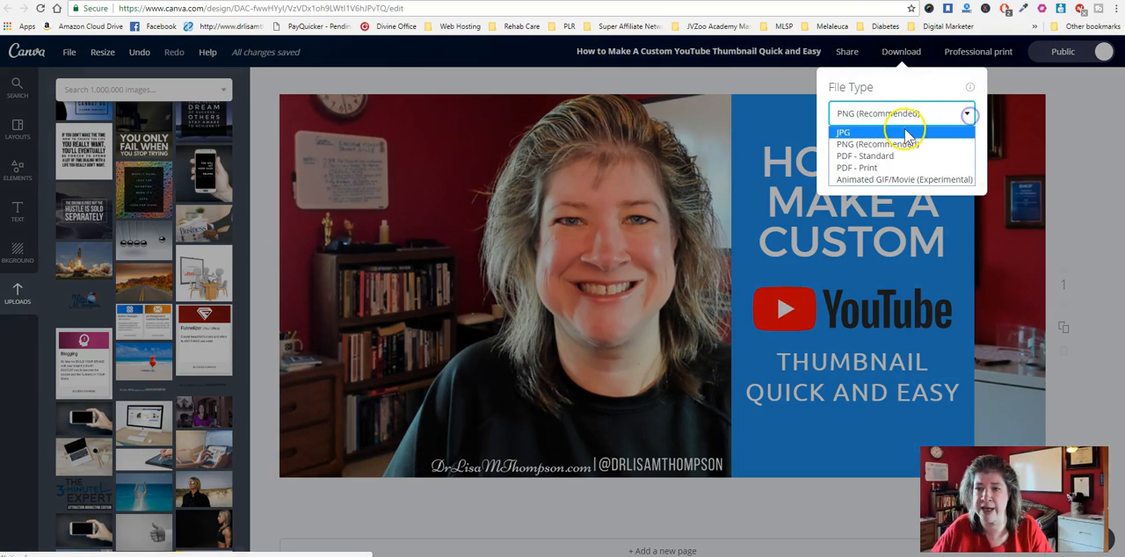
{"action": "left_click", "coordinate": [905, 128]}
{"action": "left_click", "coordinate": [883, 162]}
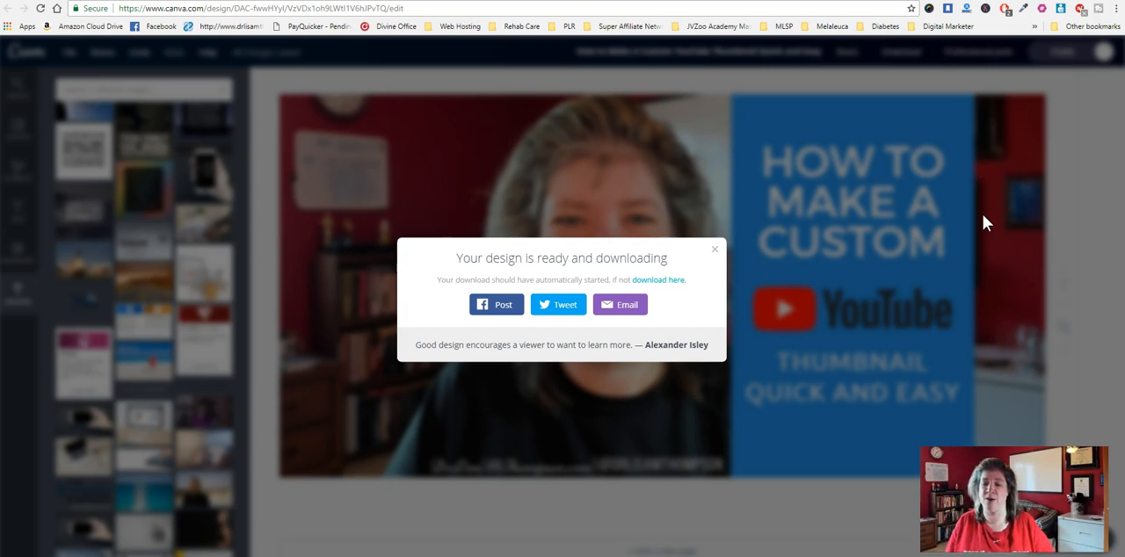
{"action": "left_click", "coordinate": [714, 255]}
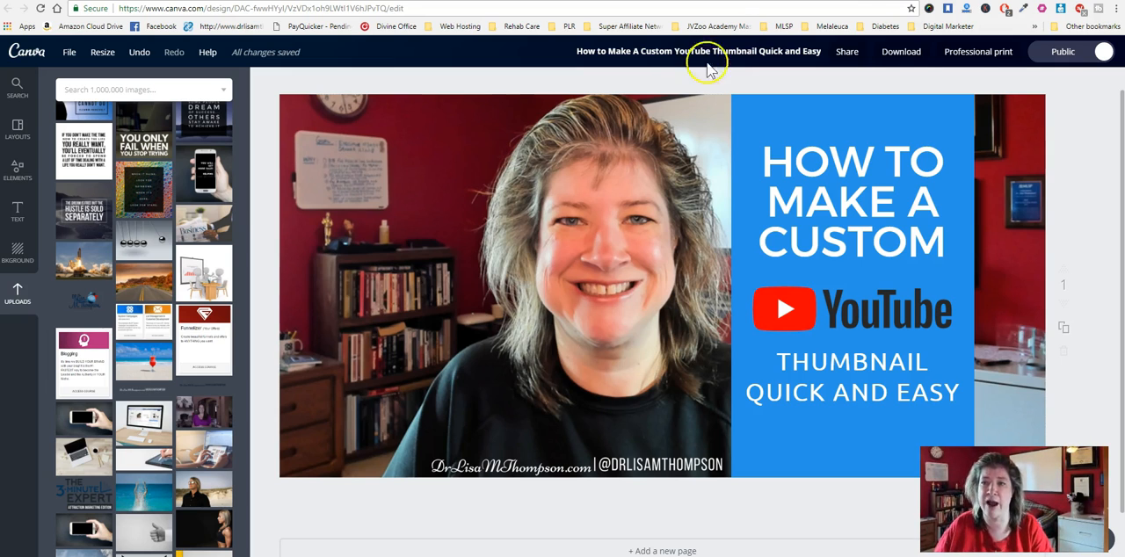
- Switch to the free training page in the browser and preview the training video, pausing and skipping within it
{"action": "left_click", "coordinate": [703, 1]}
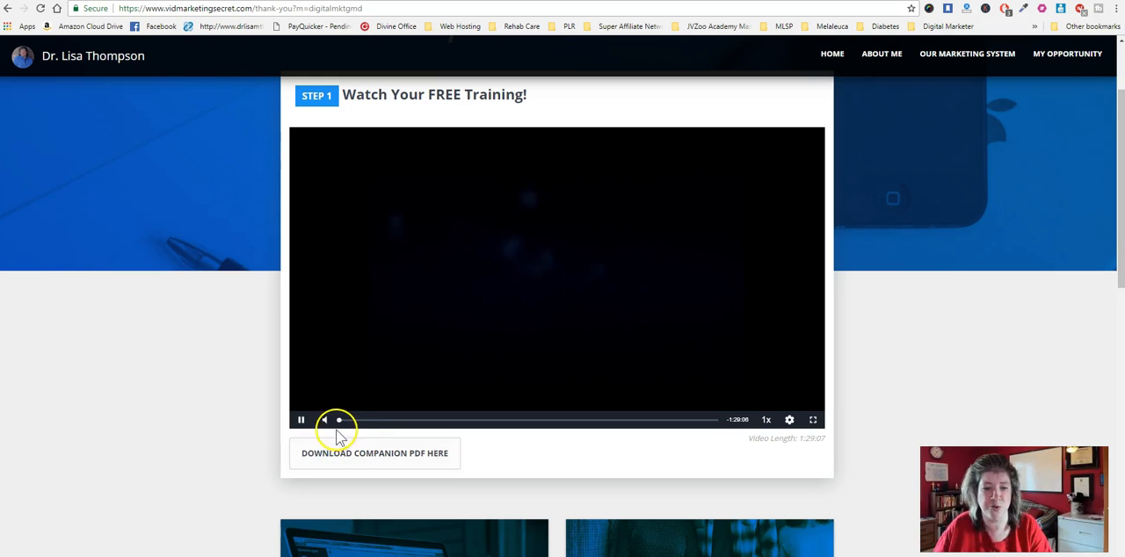
{"action": "left_click", "coordinate": [300, 422]}
{"action": "left_click", "coordinate": [365, 422]}
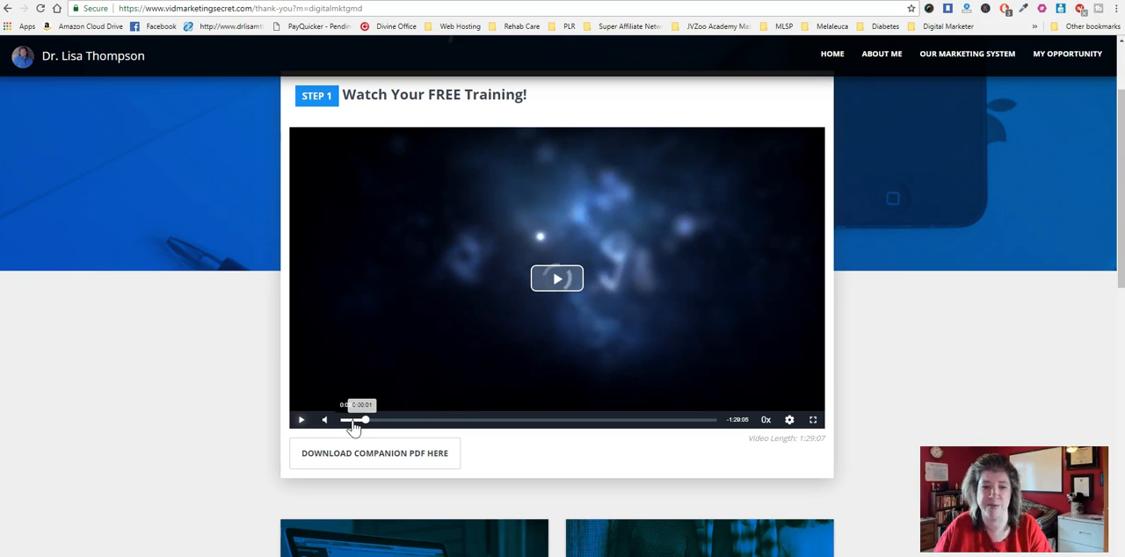
{"action": "left_click", "coordinate": [563, 293]}
{"action": "left_click", "coordinate": [301, 421]}
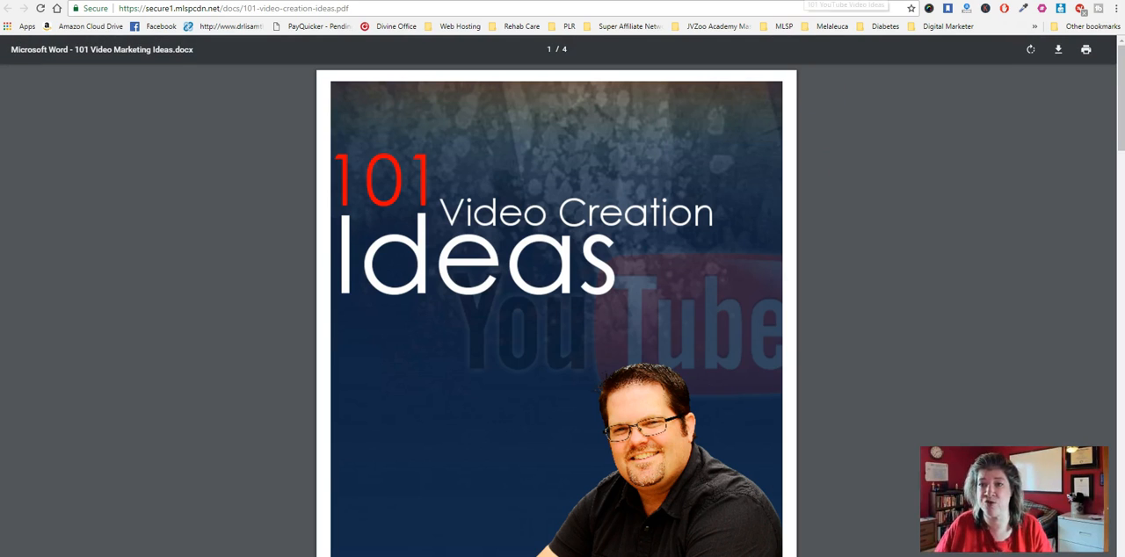
- Switch to the 101 Video Creation Ideas landing page and open its email form for the free download
{"action": "left_click", "coordinate": [804, 1]}
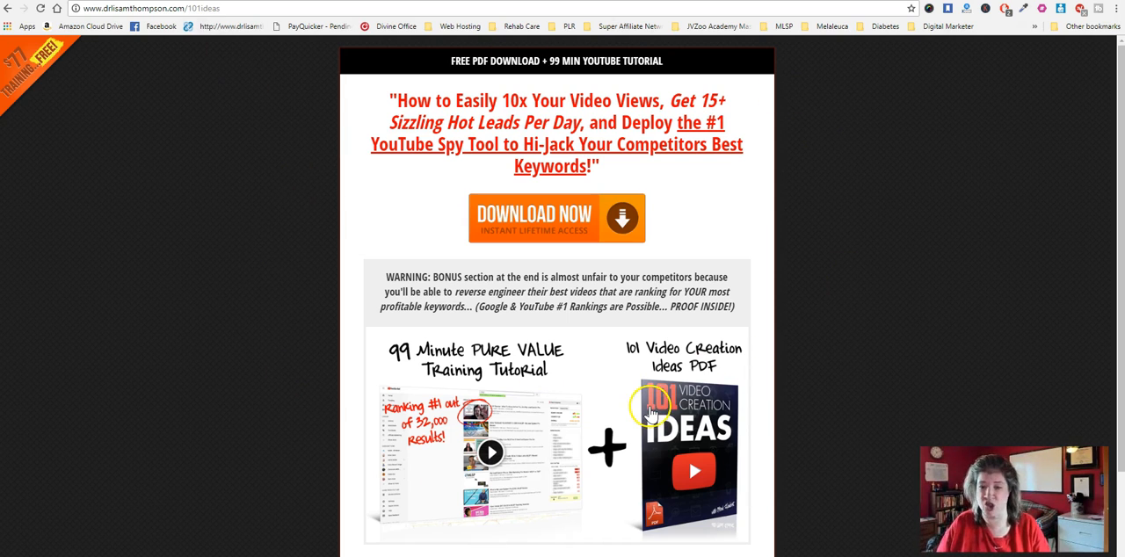
{"action": "left_click", "coordinate": [546, 231]}
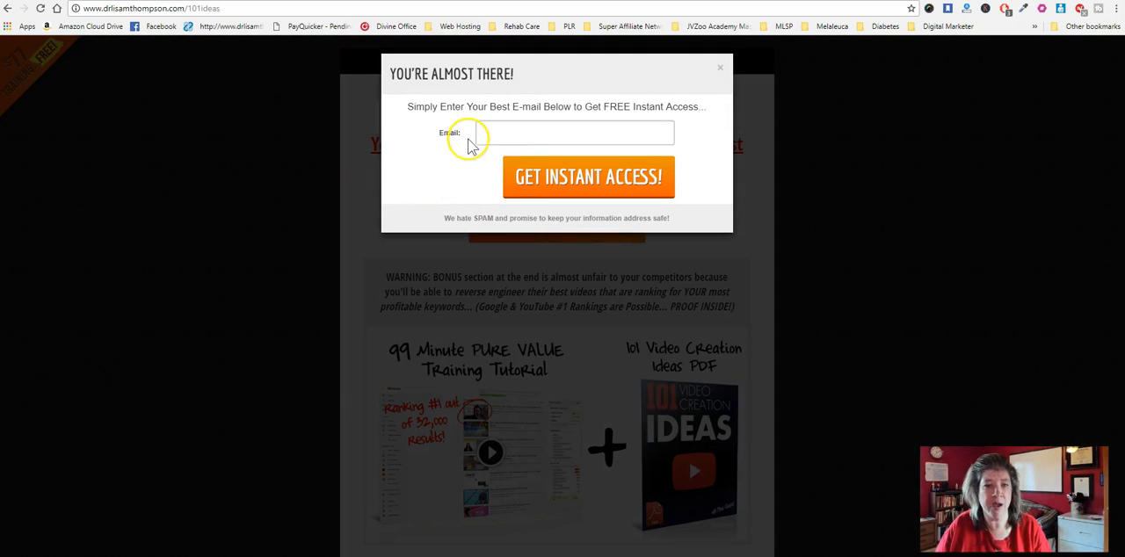